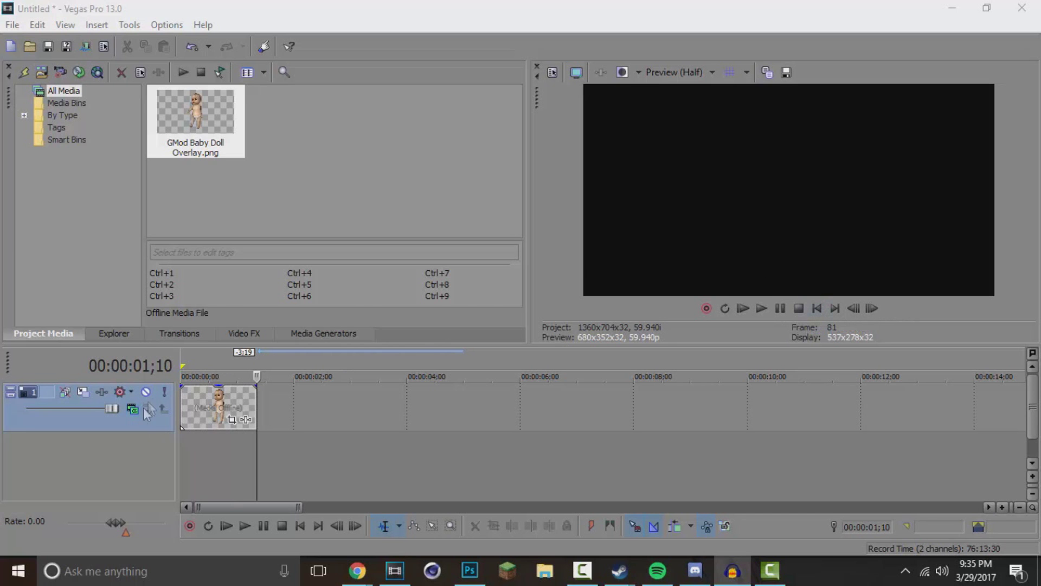
Open Event Pan/Crop for the GMod Baby Doll Overlay clip at its first frame and move the window clear of the preview controls.
{"action": "left_click", "coordinate": [178, 403]}
{"action": "left_click", "coordinate": [183, 403]}
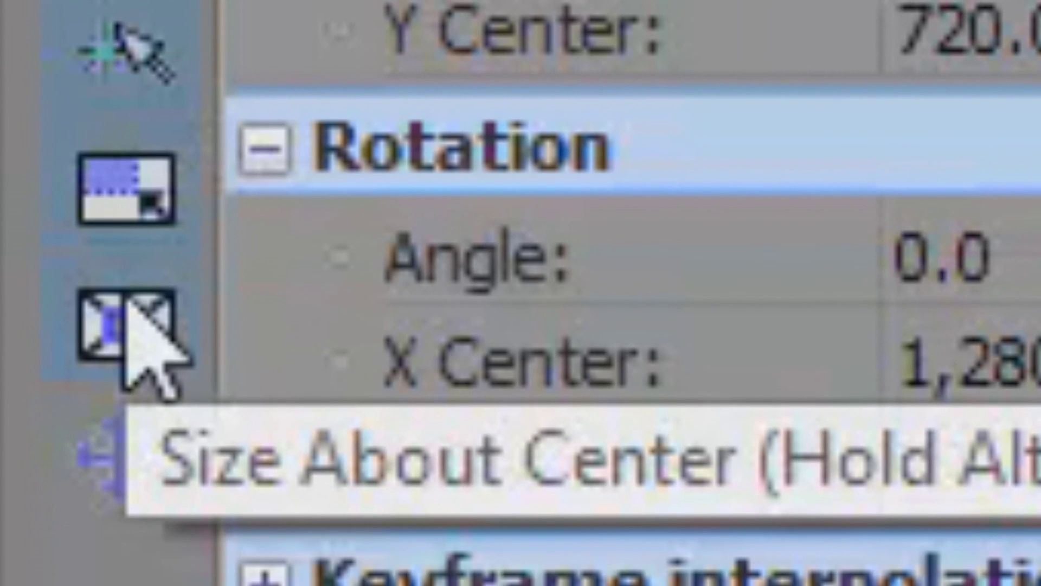
{"action": "left_click", "coordinate": [109, 323]}
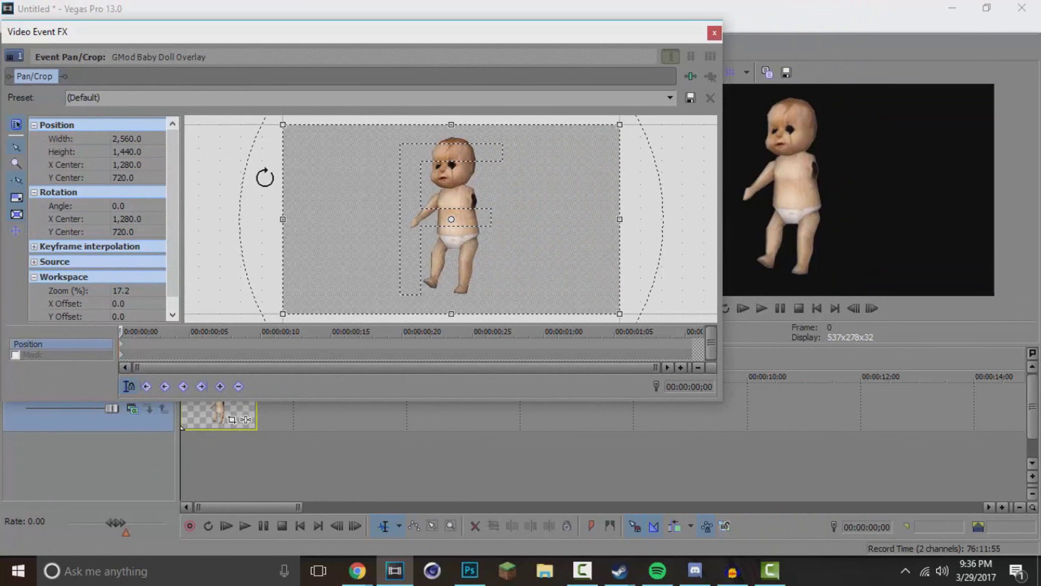
{"action": "left_click_drag", "start_coordinate": [263, 181], "coordinate": [227, 167]}
{"action": "left_click_drag", "start_coordinate": [649, 36], "coordinate": [593, 54]}
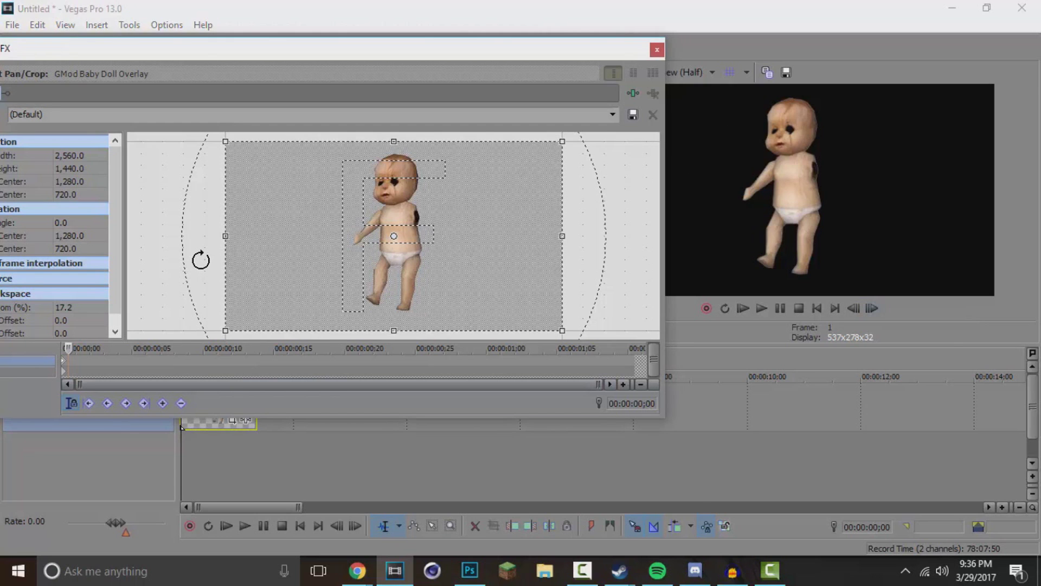
Keyframe the doll's rotation at 10° on frame 1 and -10° on frame 2.
{"action": "left_click_drag", "start_coordinate": [201, 260], "coordinate": [215, 227]}
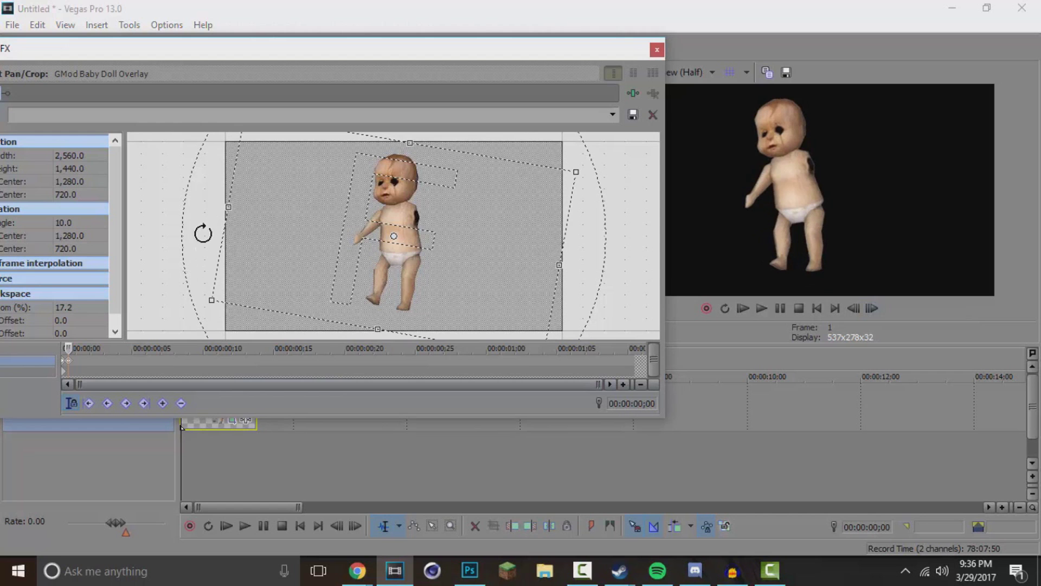
{"action": "left_click", "coordinate": [874, 307]}
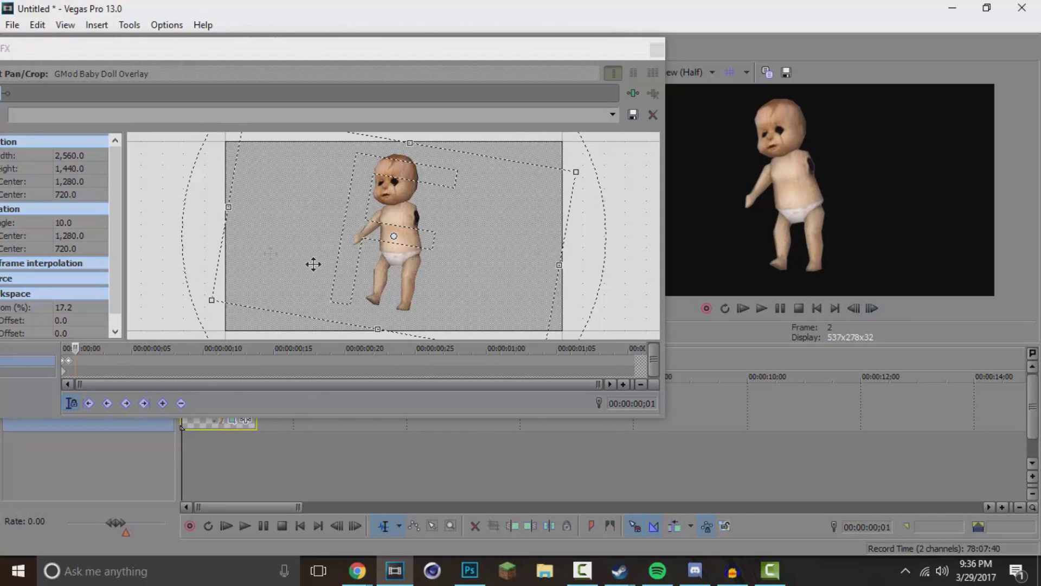
{"action": "left_click_drag", "start_coordinate": [200, 202], "coordinate": [186, 267]}
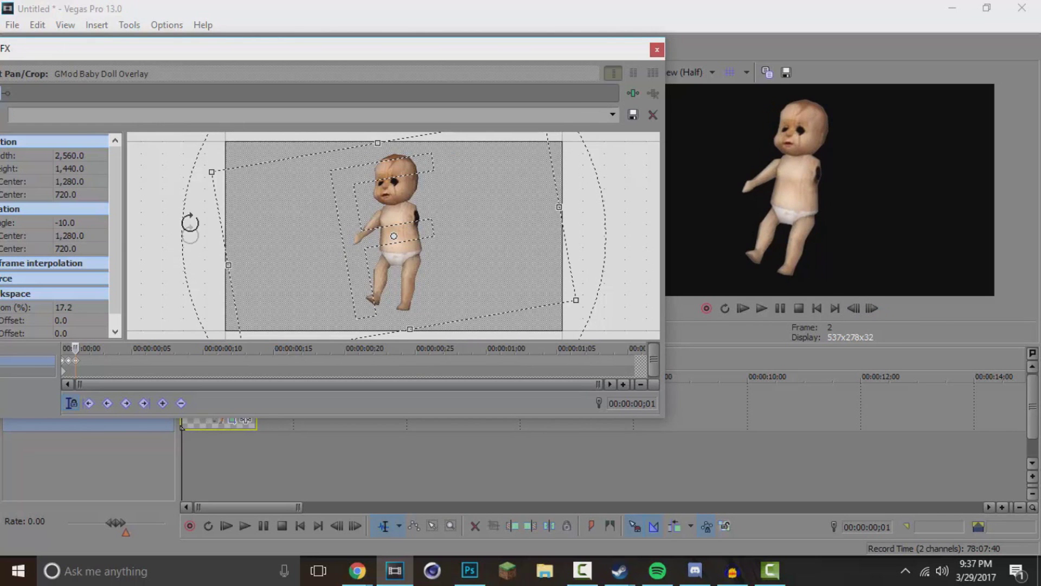
{"action": "left_click", "coordinate": [871, 308]}
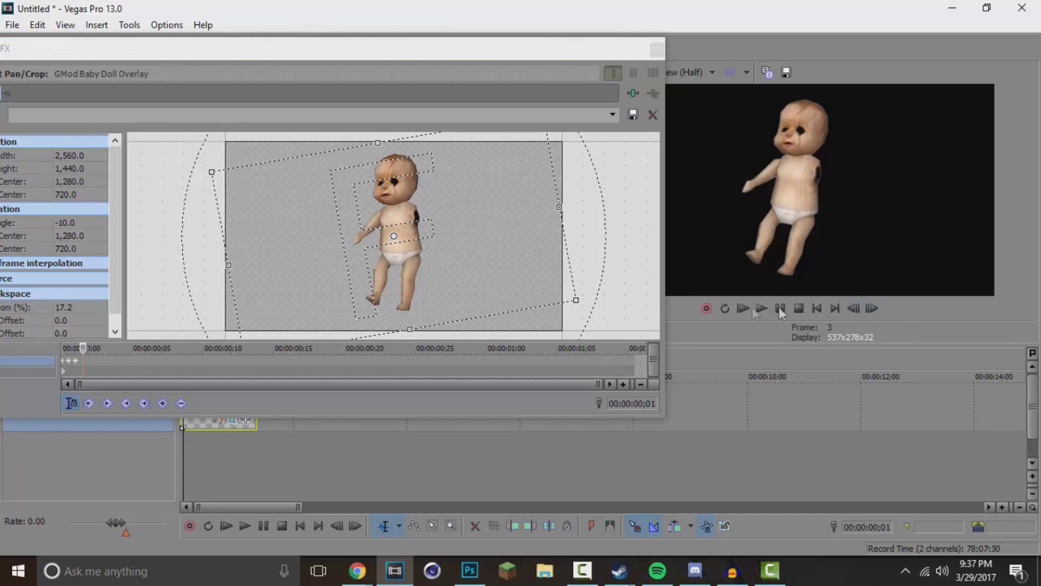
Add a rotation keyframe on each frame from 3 to 6, with -10° on frame 4 and -5° on frame 6.
{"action": "left_click_drag", "start_coordinate": [214, 279], "coordinate": [189, 308]}
{"action": "left_click", "coordinate": [862, 308]}
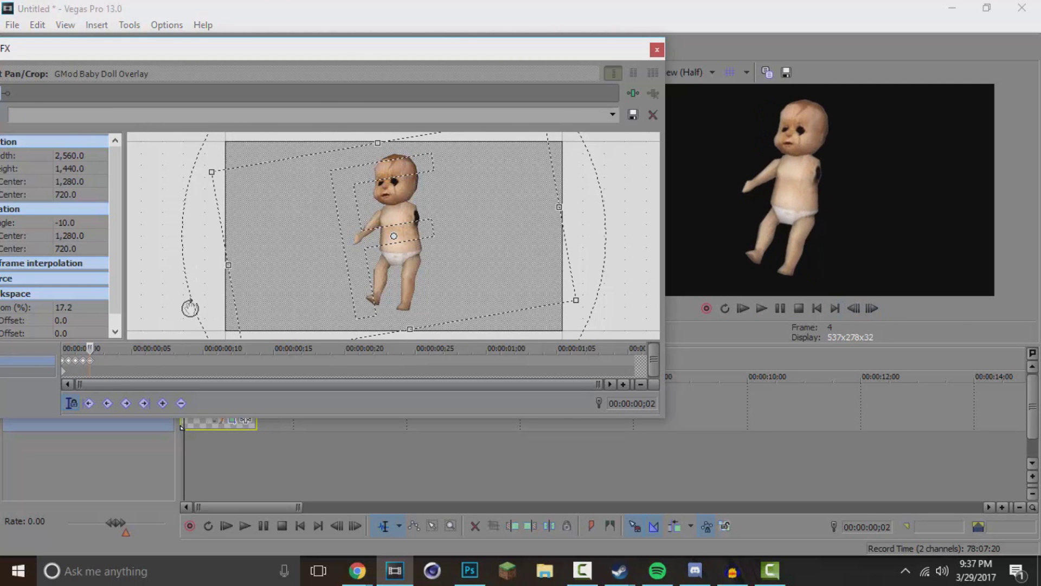
{"action": "left_click", "coordinate": [873, 309]}
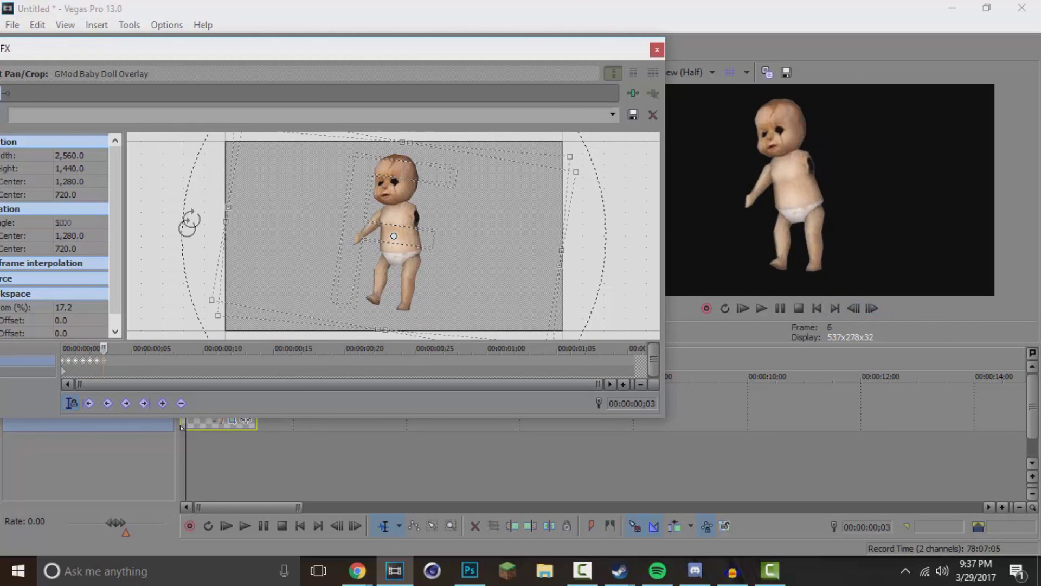
{"action": "left_click_drag", "start_coordinate": [190, 223], "coordinate": [189, 265]}
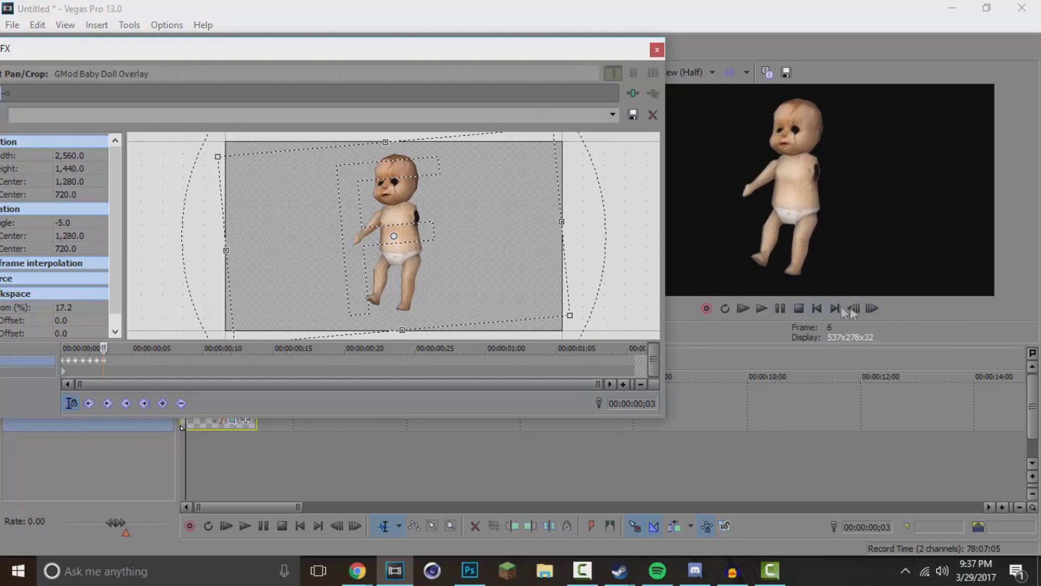
{"action": "left_click", "coordinate": [871, 308]}
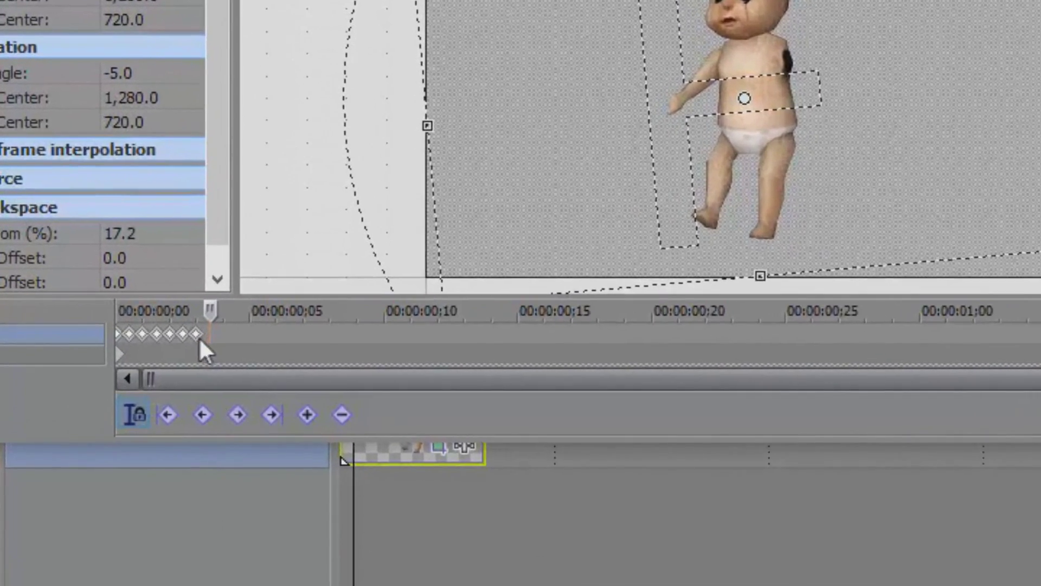
Copy the rotation keyframes of frames 1 to 6 and paste them starting at frame 7.
{"action": "left_click_drag", "start_coordinate": [112, 362], "coordinate": [91, 363]}
{"action": "left_click_drag", "start_coordinate": [333, 289], "coordinate": [262, 278]}
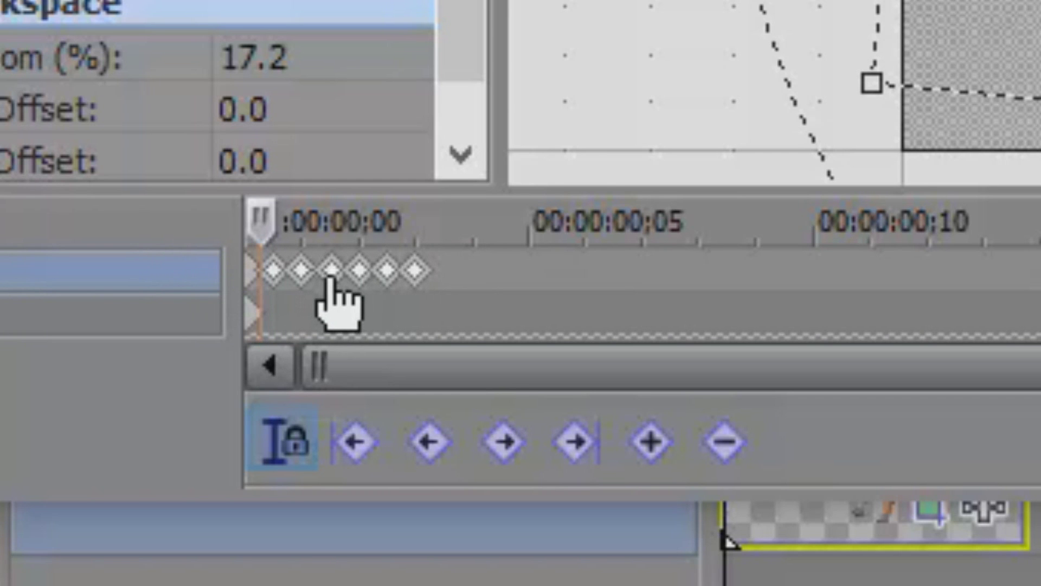
{"action": "key", "text": "ctrl+a"}
{"action": "key", "text": "Home"}
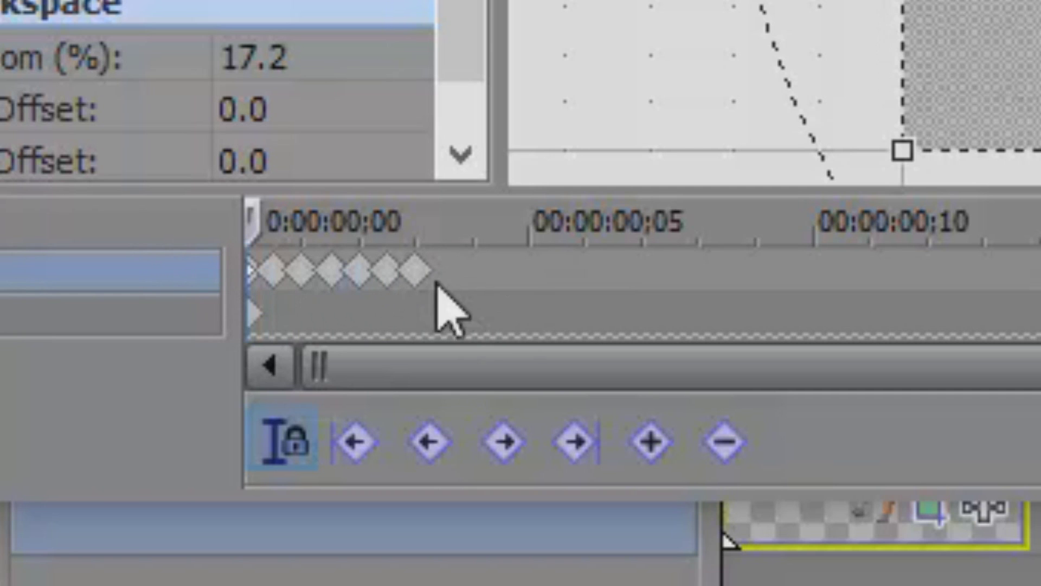
{"action": "left_click", "coordinate": [415, 271]}
{"action": "key", "text": "space"}
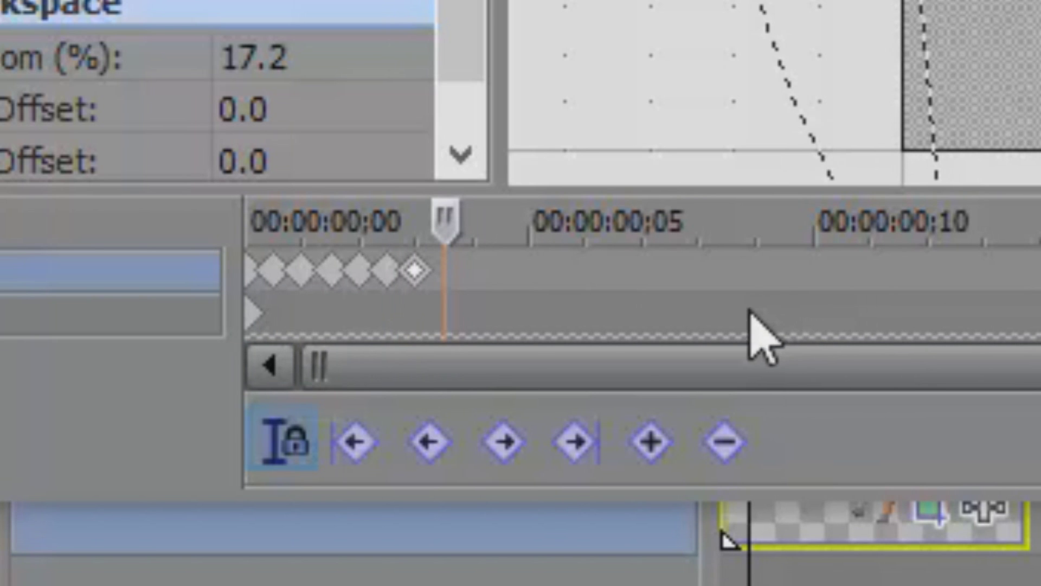
{"action": "key", "text": "ctrl+v"}
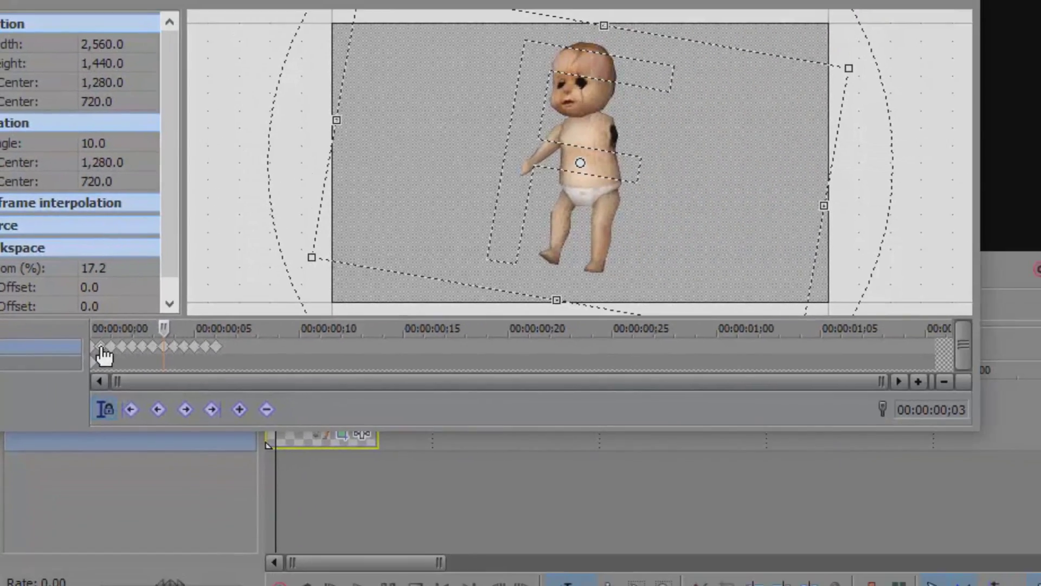
Paste the copied rotation keyframes again at frame 12, at the end of the existing keyframe row.
{"action": "left_click", "coordinate": [272, 271]}
{"action": "left_click", "coordinate": [64, 368]}
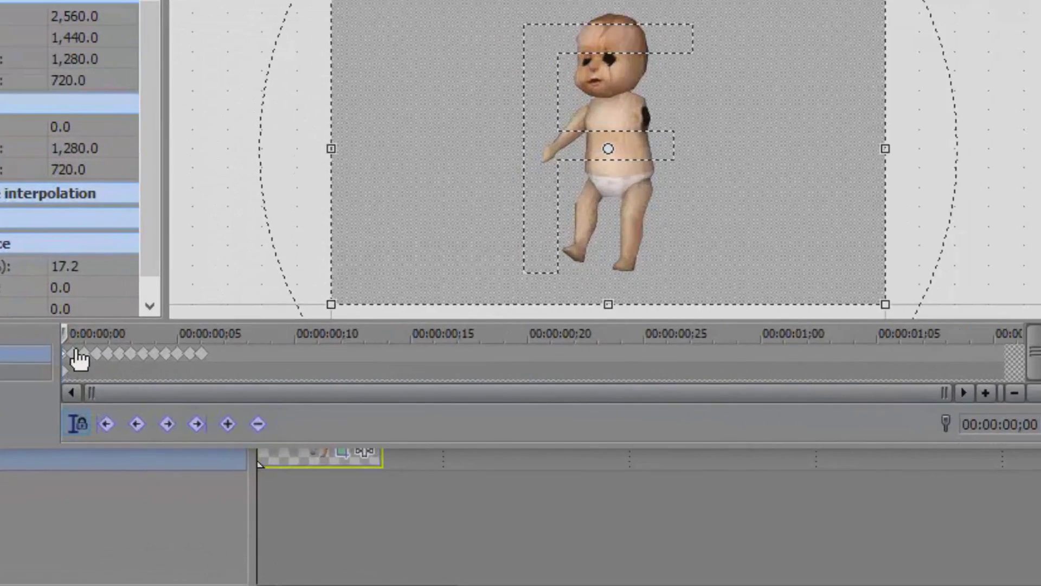
{"action": "left_click", "coordinate": [70, 360]}
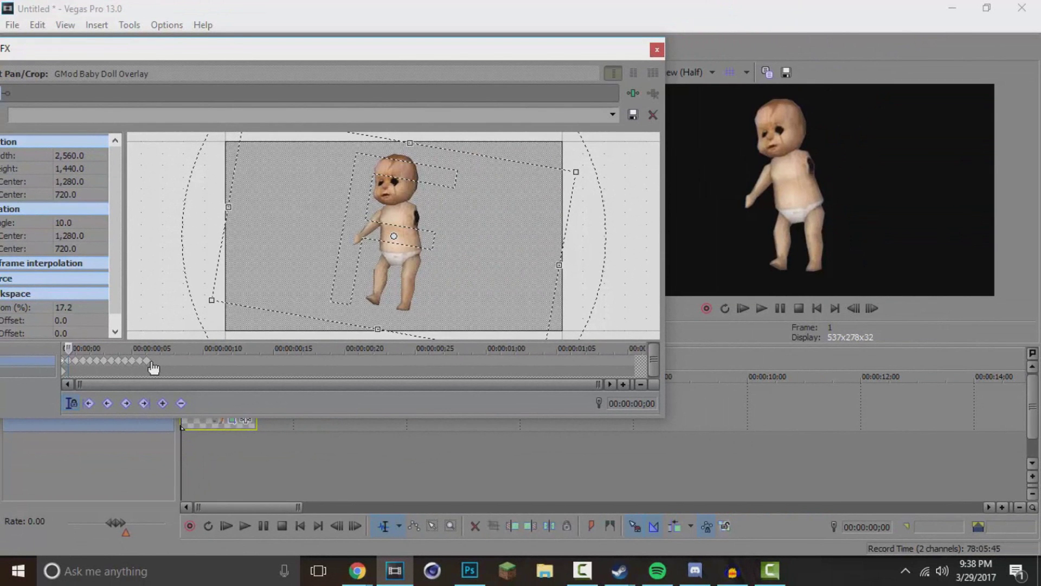
{"action": "key", "text": "Left"}
{"action": "left_click", "coordinate": [247, 348]}
{"action": "left_click", "coordinate": [147, 362]}
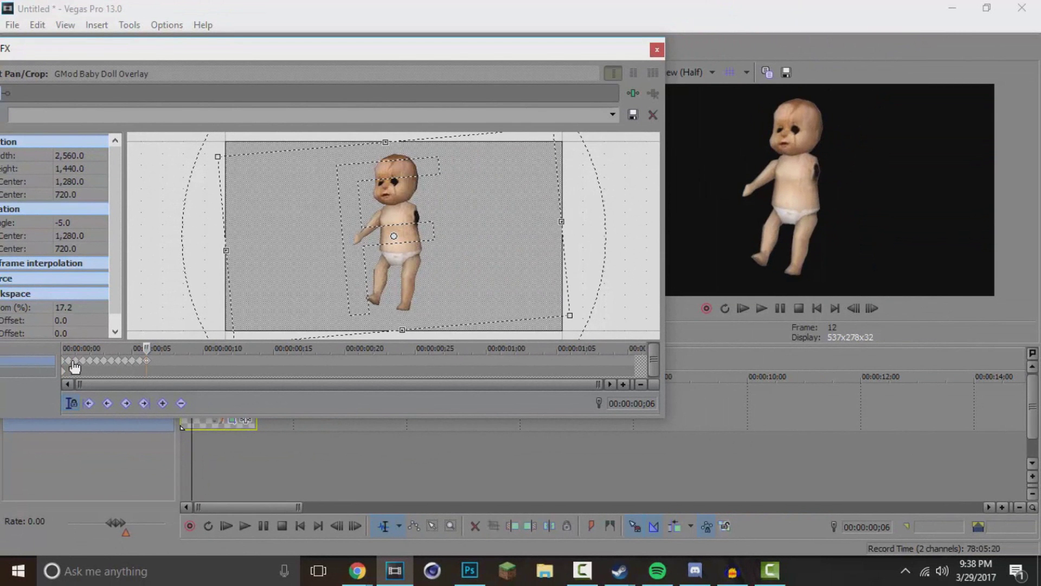
{"action": "right_click", "coordinate": [159, 363]}
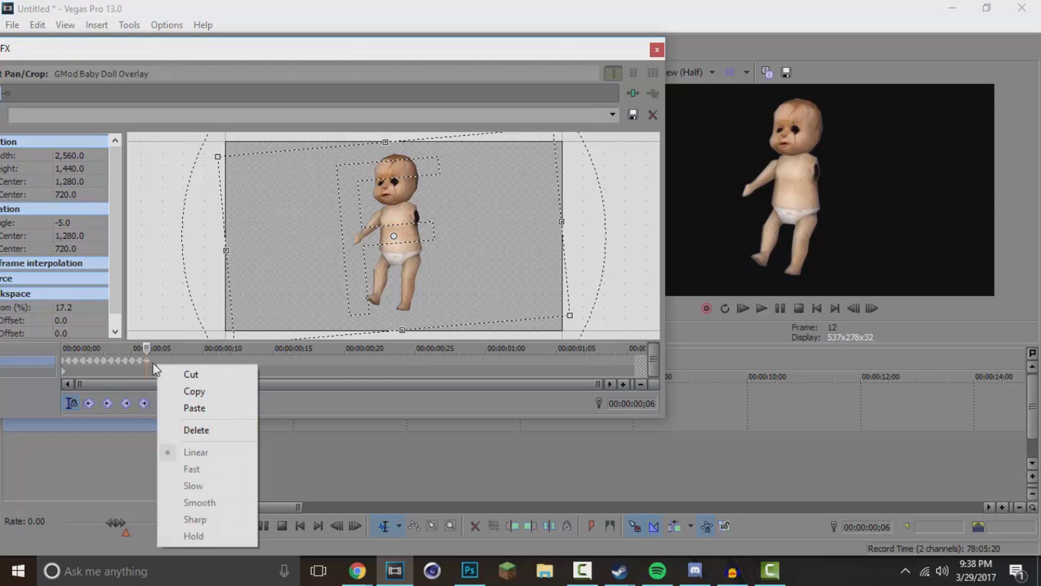
{"action": "left_click", "coordinate": [154, 363]}
{"action": "right_click", "coordinate": [154, 361]}
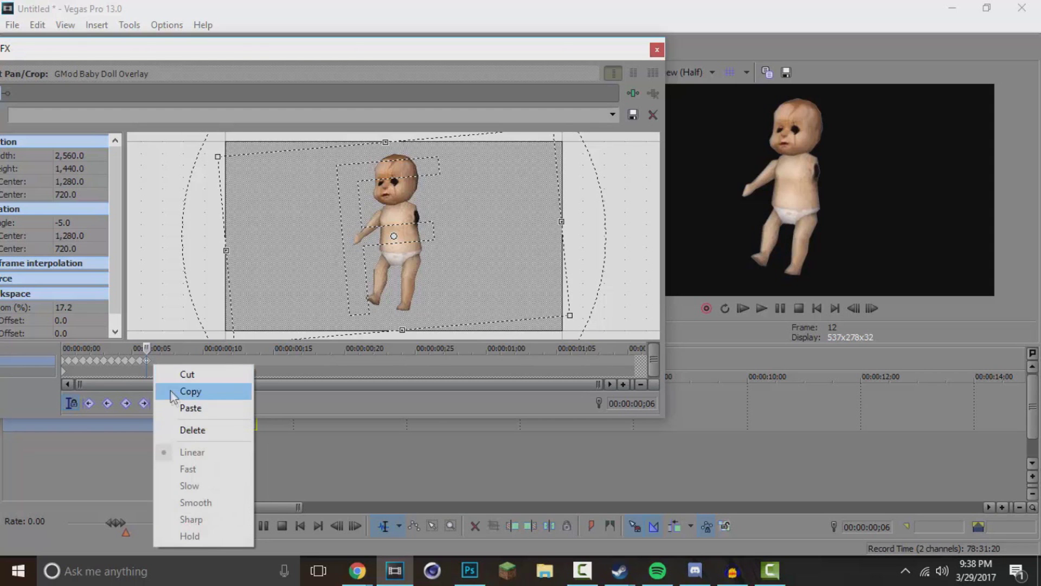
{"action": "left_click", "coordinate": [181, 408]}
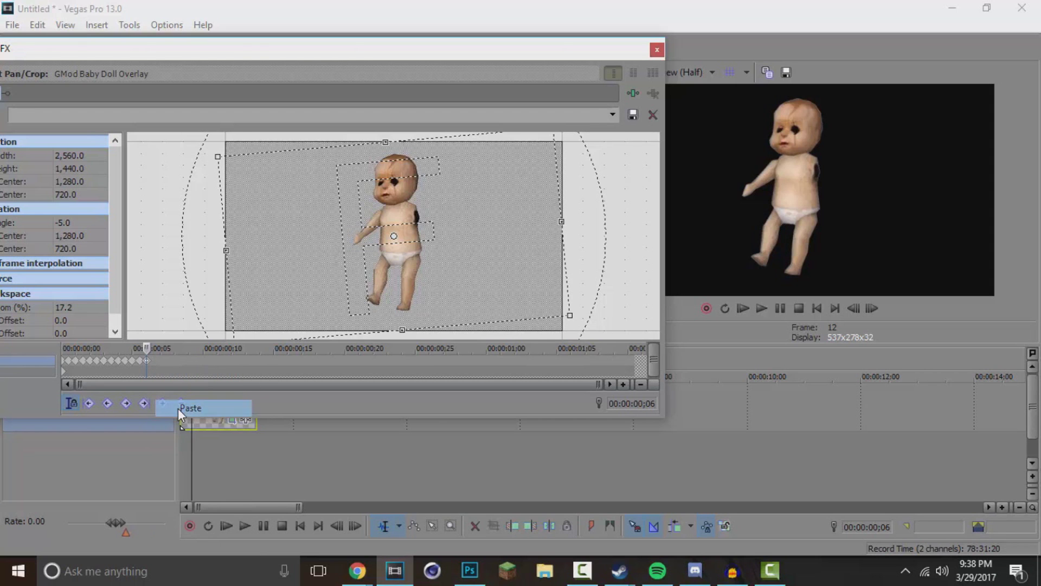
Paste another set of the rotation keyframes at frame 18.
{"action": "left_click", "coordinate": [192, 362]}
{"action": "right_click", "coordinate": [191, 363]}
{"action": "left_click", "coordinate": [214, 416]}
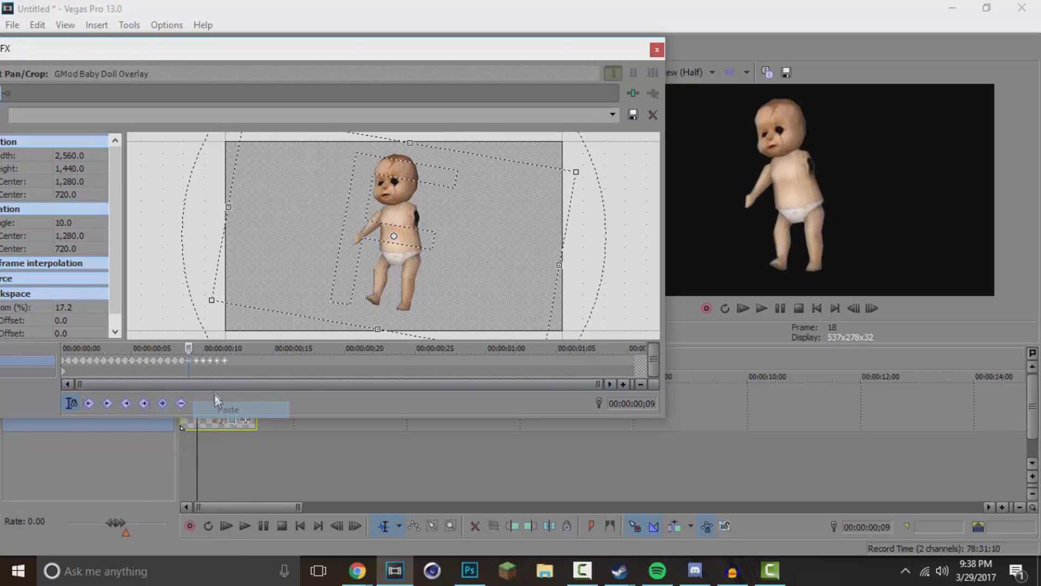
Paste the rotation keyframes at frame 25 and shift the pasted set one frame earlier to close the gap.
{"action": "left_click", "coordinate": [238, 362]}
{"action": "right_click", "coordinate": [239, 362]}
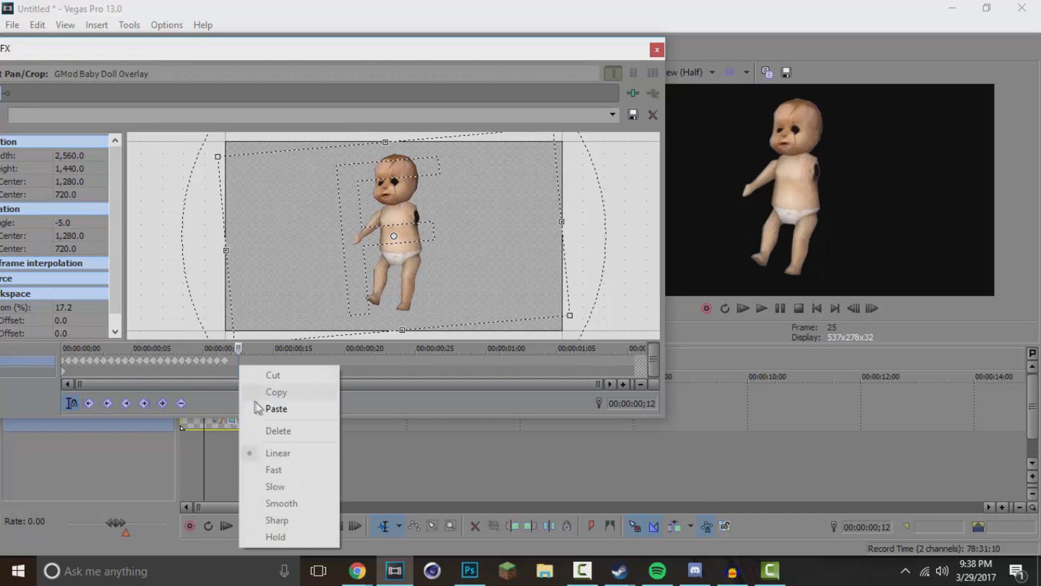
{"action": "left_click", "coordinate": [260, 410]}
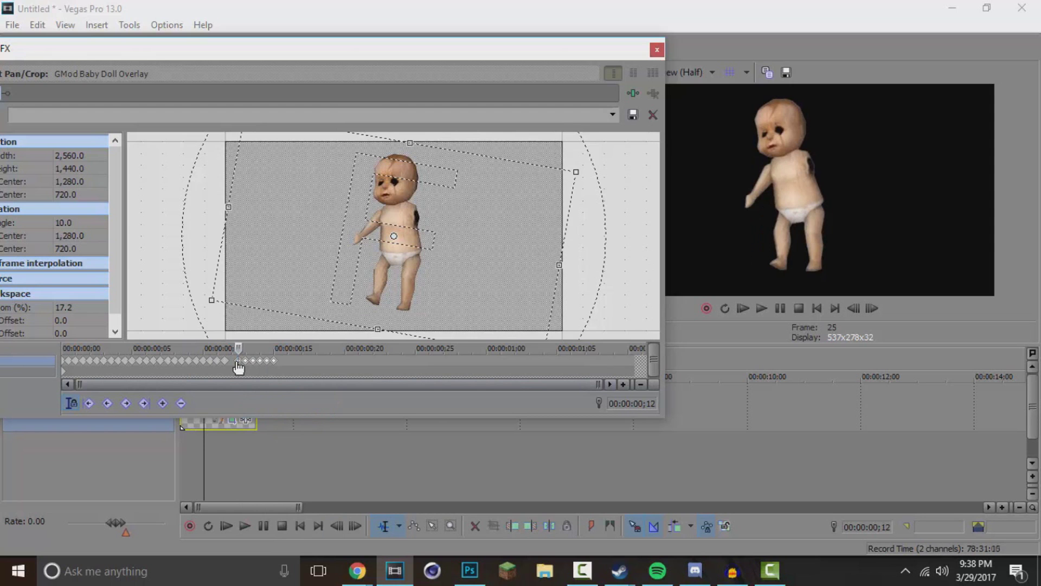
{"action": "left_click_drag", "start_coordinate": [237, 363], "coordinate": [235, 363]}
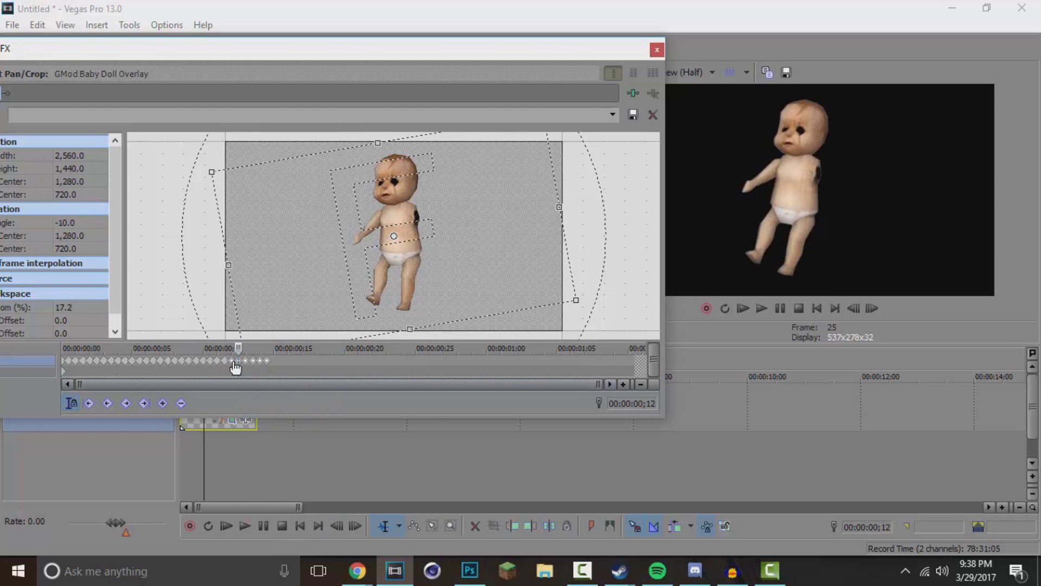
Paste two more sets of the rotation keyframes, one at frame 30 and one at frame 36.
{"action": "left_click", "coordinate": [275, 363]}
{"action": "right_click", "coordinate": [274, 363]}
{"action": "left_click", "coordinate": [302, 410]}
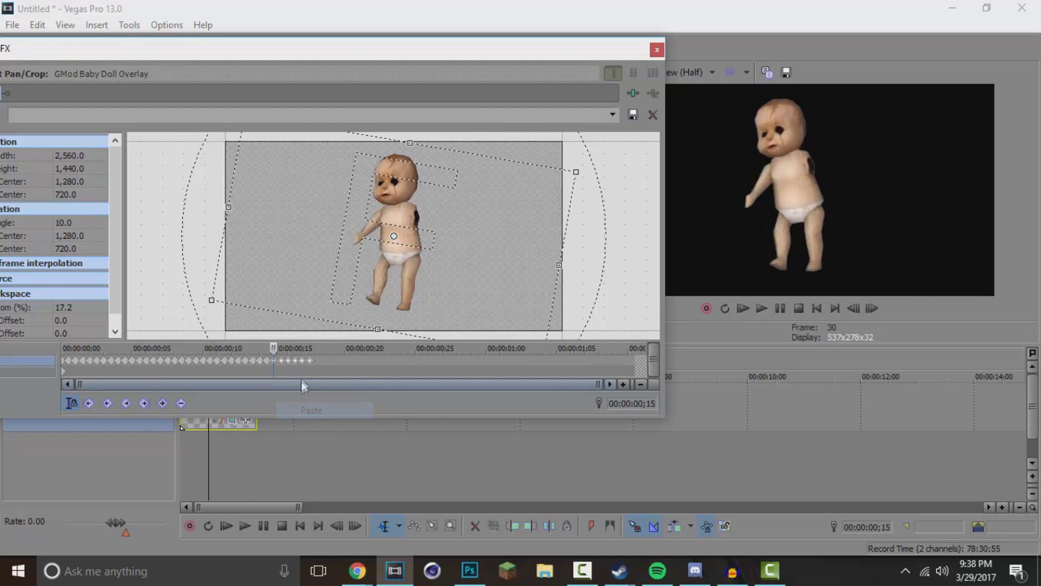
{"action": "left_click", "coordinate": [320, 363]}
{"action": "right_click", "coordinate": [320, 362]}
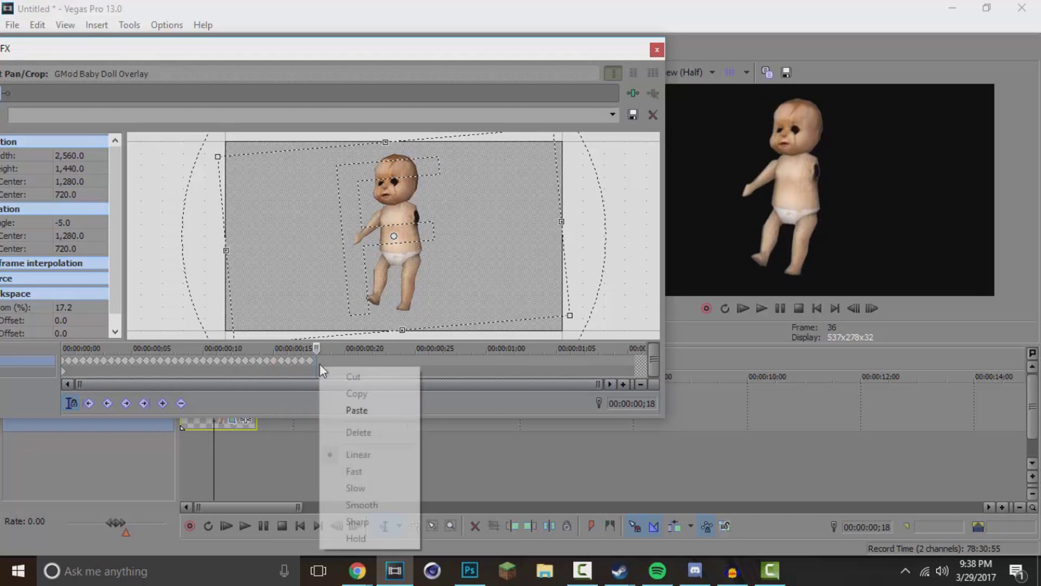
{"action": "left_click", "coordinate": [333, 410]}
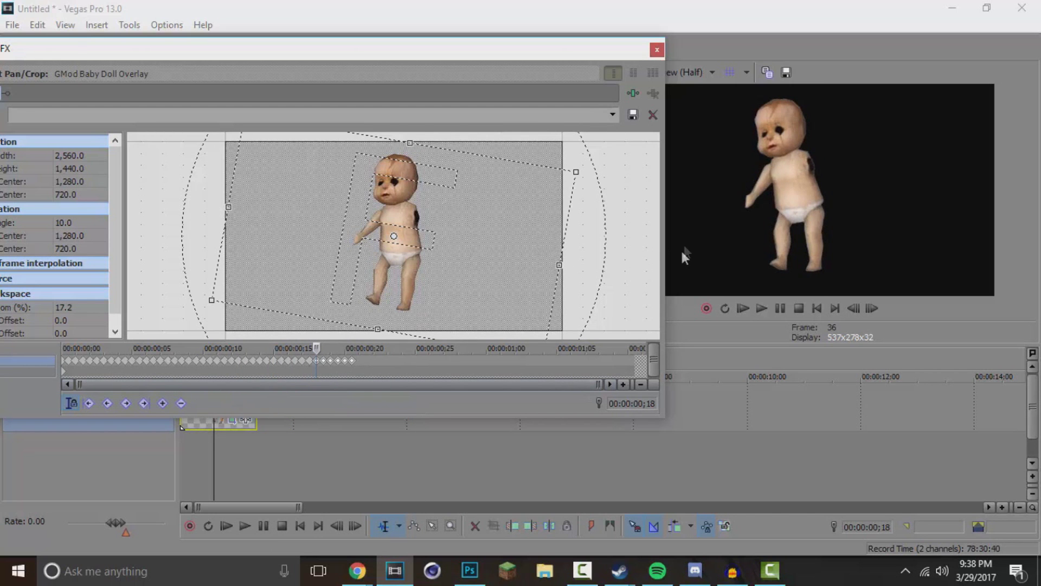
Close the Pan/Crop window and play the doll clip from its start to check the shaking motion.
{"action": "left_click", "coordinate": [656, 50]}
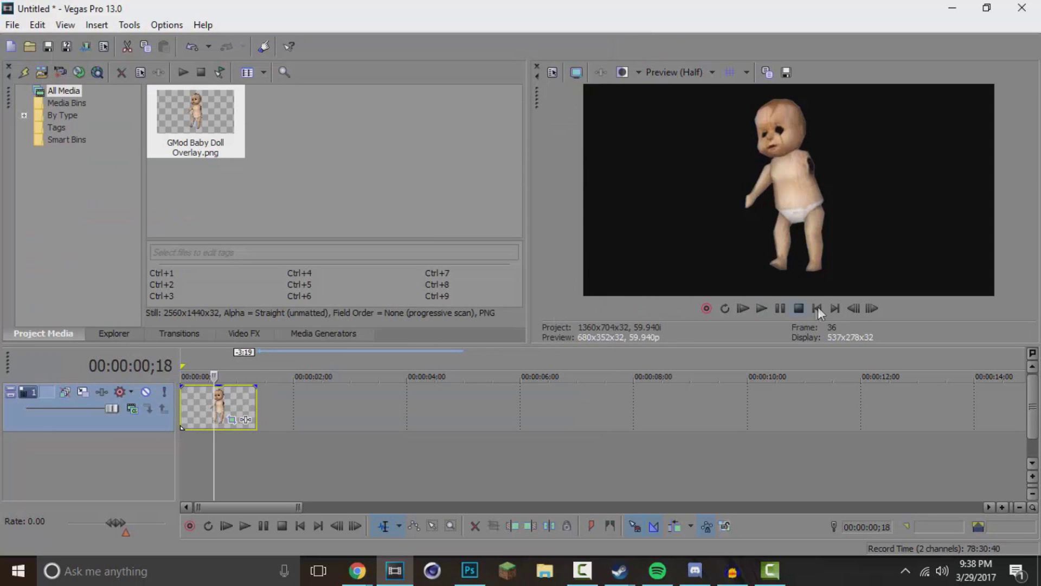
{"action": "left_click", "coordinate": [779, 307]}
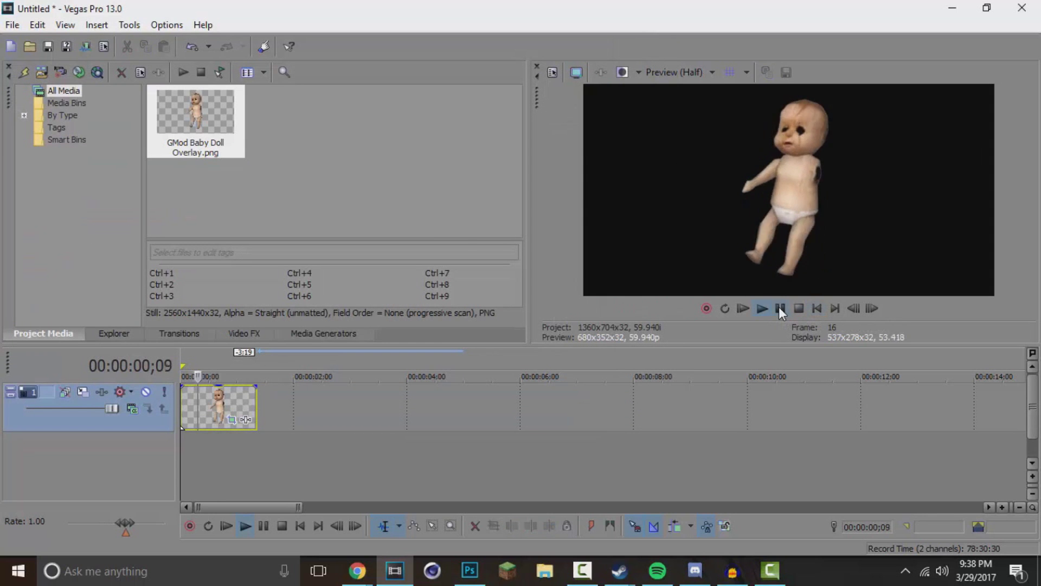
{"action": "left_click", "coordinate": [778, 307]}
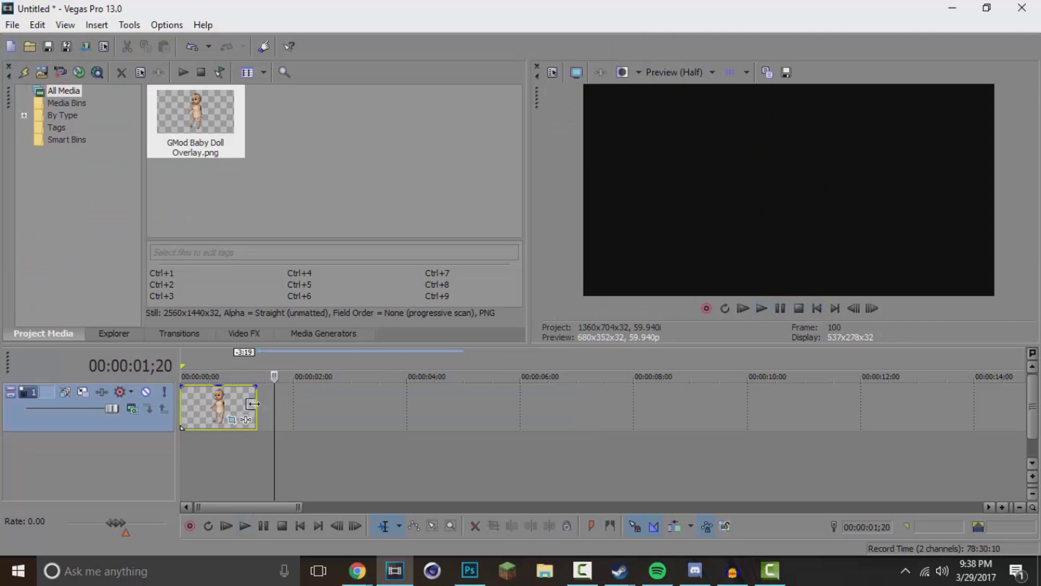
{"action": "left_click", "coordinate": [211, 407]}
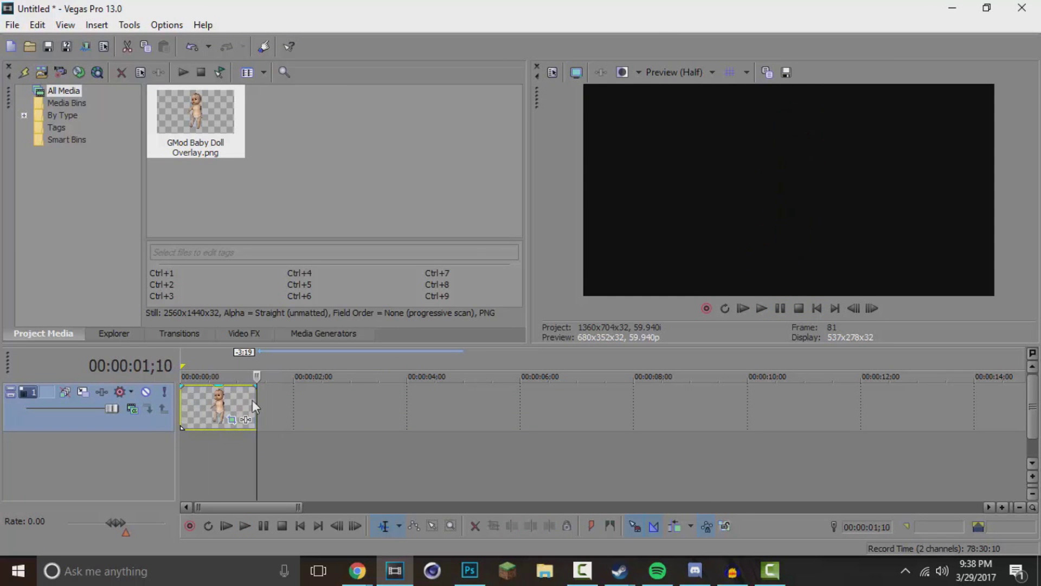
{"action": "left_click", "coordinate": [203, 402]}
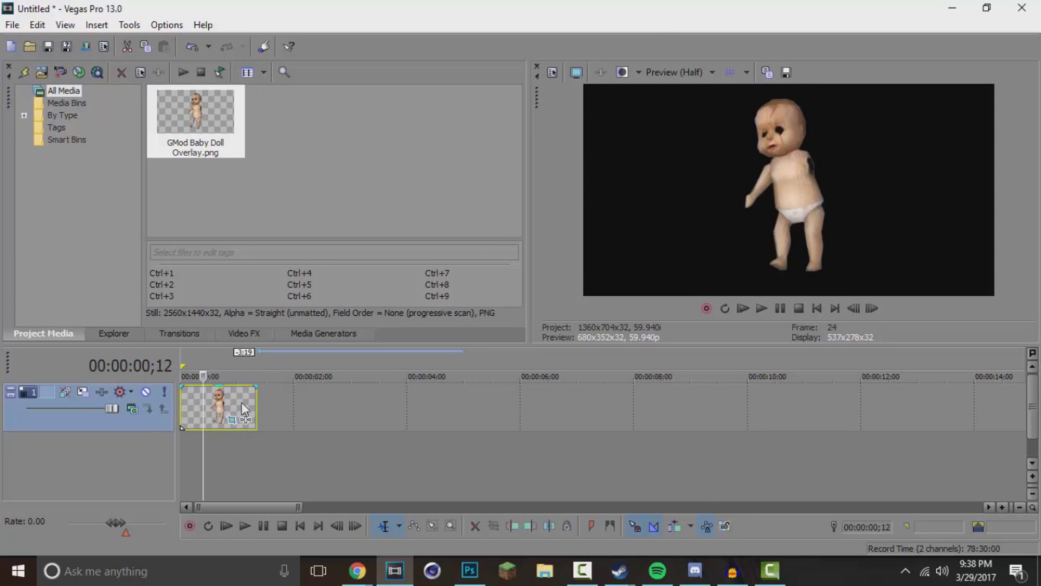
{"action": "left_click", "coordinate": [783, 305]}
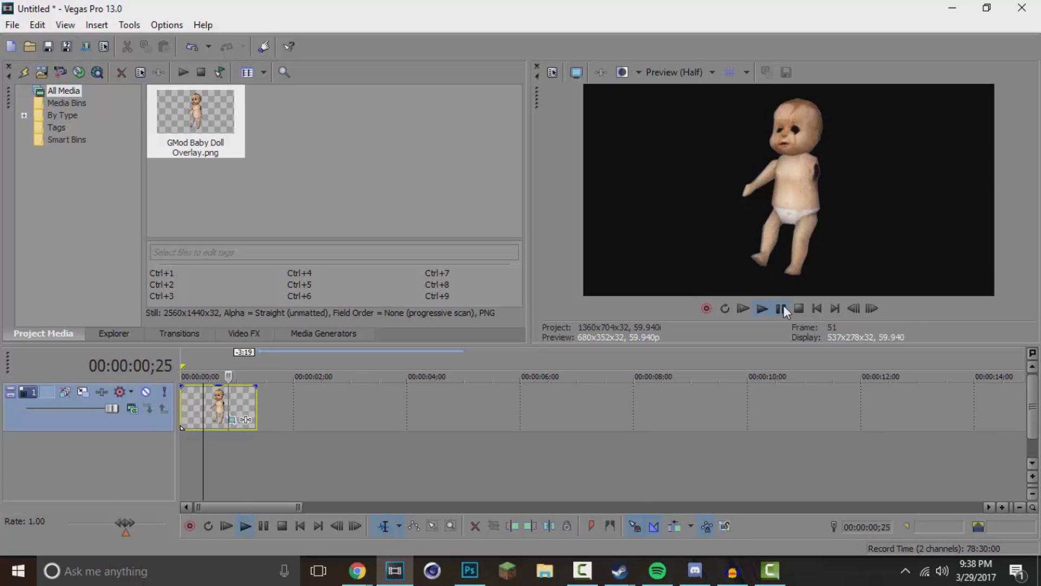
{"action": "left_click", "coordinate": [783, 304]}
{"action": "left_click", "coordinate": [817, 309]}
{"action": "left_click", "coordinate": [762, 309]}
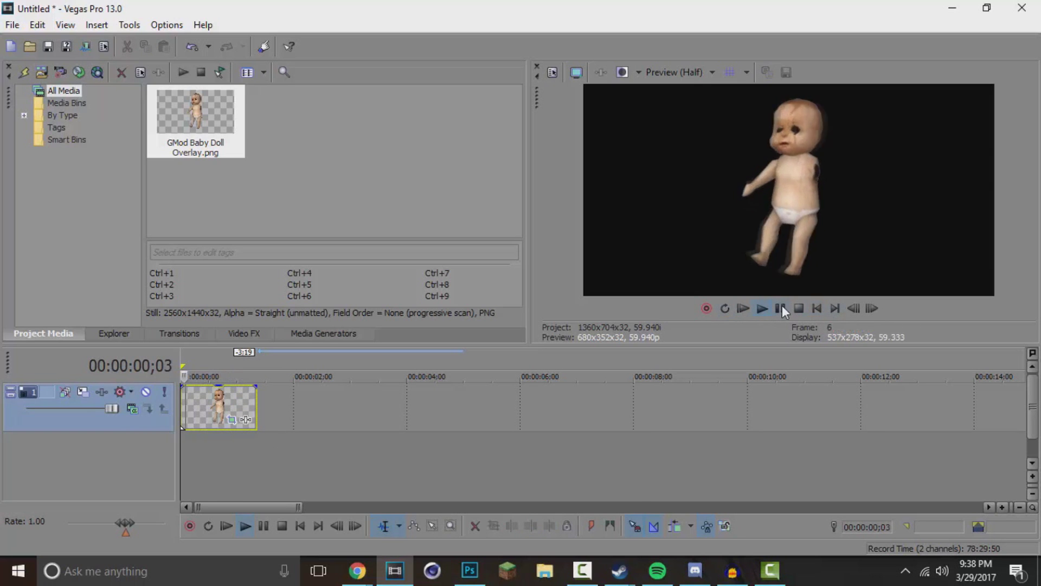
Replay the doll clip from its start and pause it to review the shaking motion.
{"action": "left_click", "coordinate": [814, 308]}
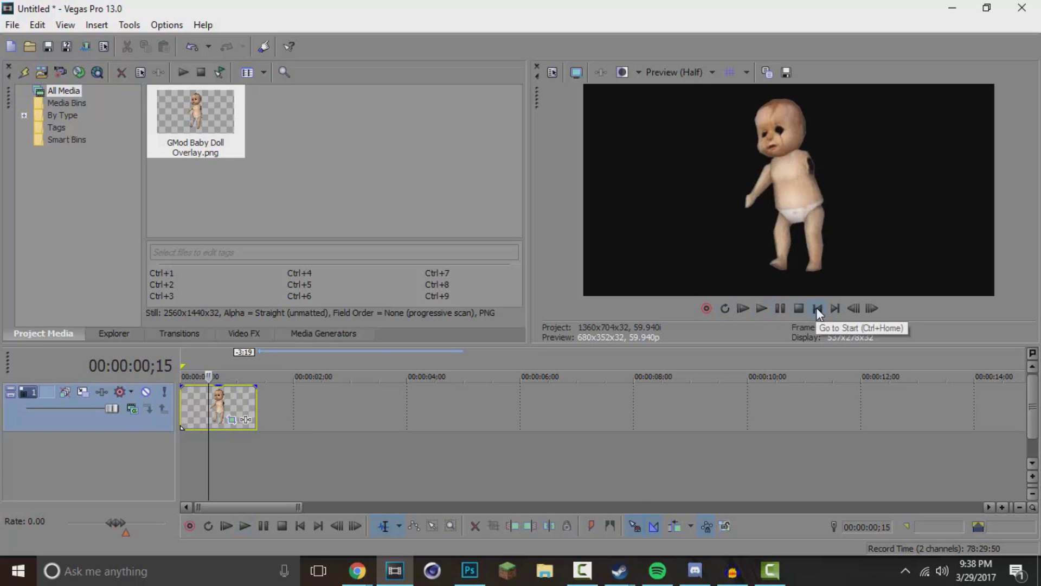
{"action": "left_click", "coordinate": [782, 309]}
{"action": "left_click", "coordinate": [781, 309]}
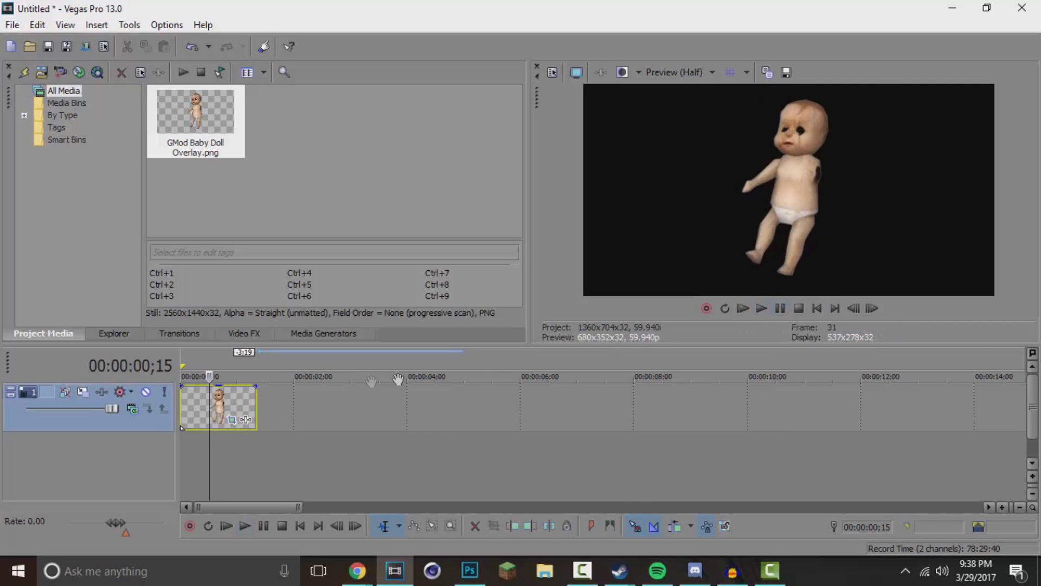
Reopen the doll clip's Pan/Crop and move the last set of rotation keyframes out to about 00:00:01;00.
{"action": "left_click", "coordinate": [246, 419]}
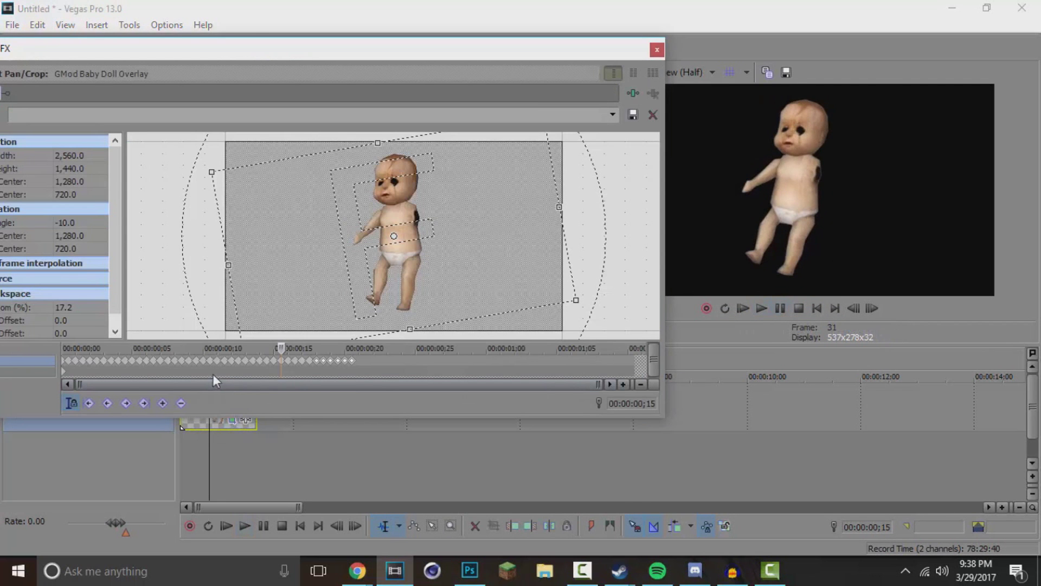
{"action": "left_click_drag", "start_coordinate": [318, 362], "coordinate": [342, 363]}
{"action": "left_click", "coordinate": [274, 361]}
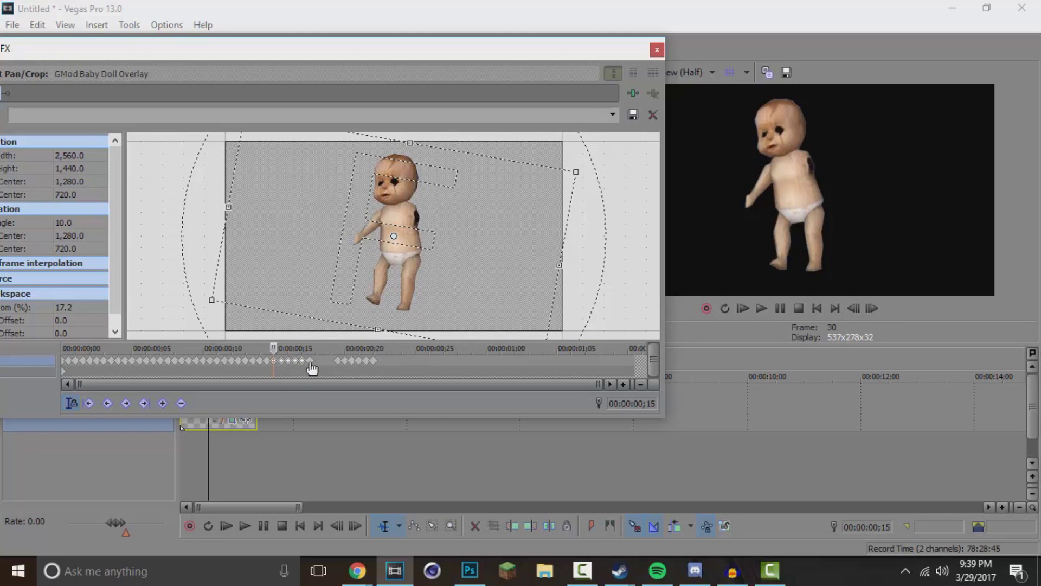
{"action": "left_click_drag", "start_coordinate": [274, 362], "coordinate": [278, 362]}
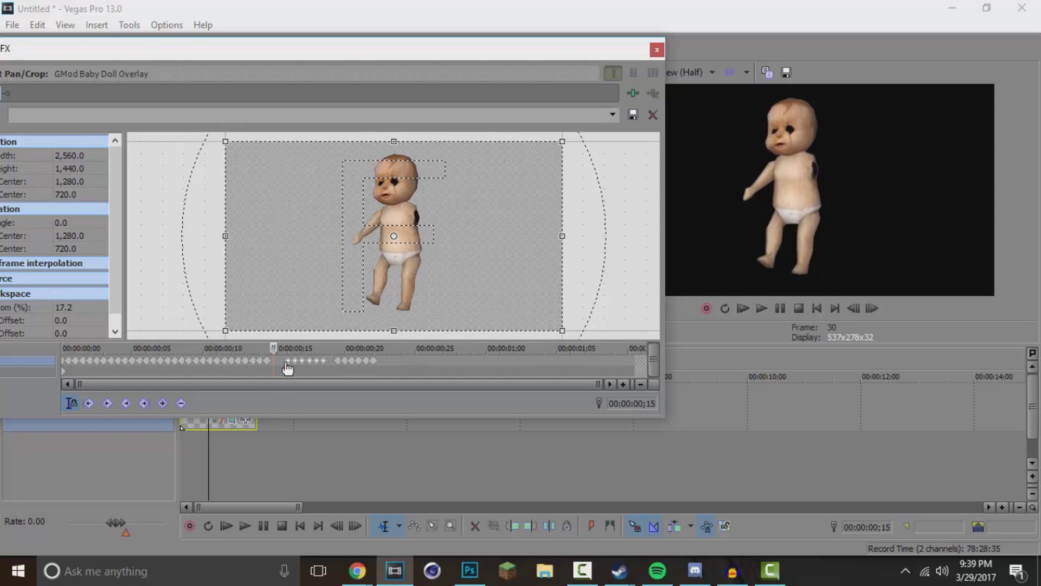
{"action": "left_click", "coordinate": [225, 361]}
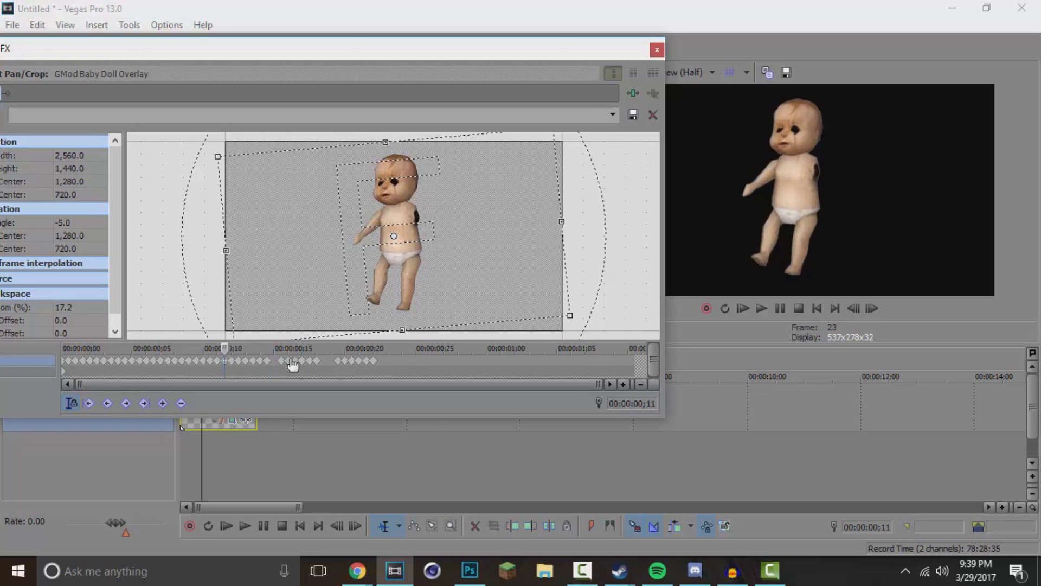
{"action": "left_click", "coordinate": [337, 361]}
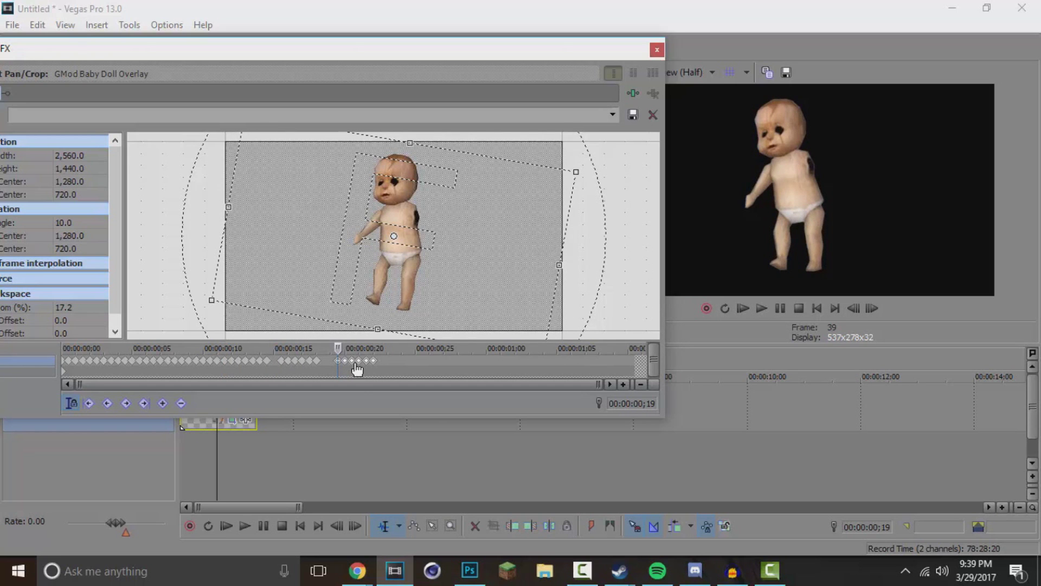
{"action": "left_click_drag", "start_coordinate": [339, 361], "coordinate": [494, 362]}
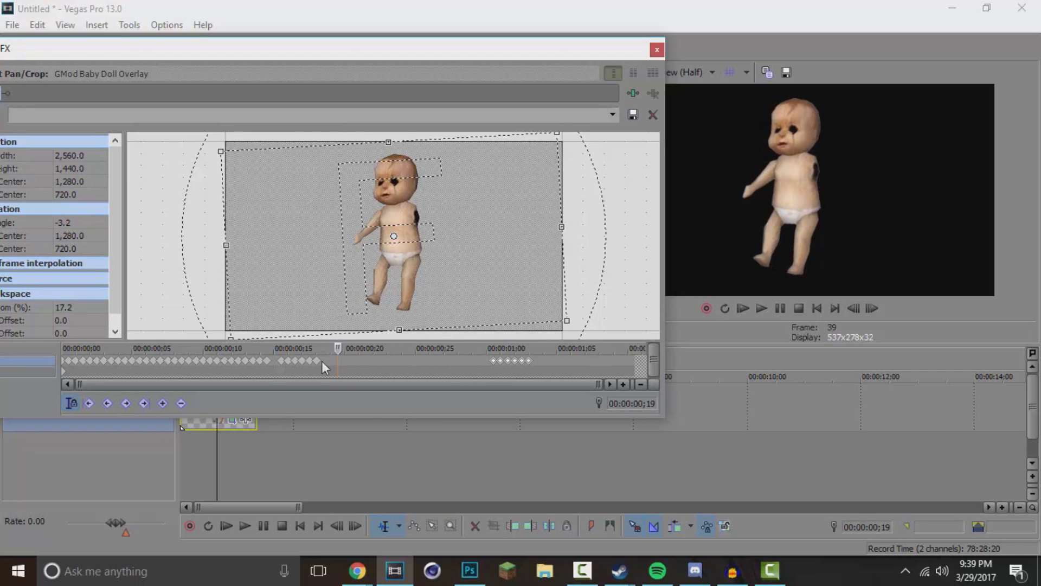
Move the three preceding rotation keyframe sets out to about 00:00:00;27, 00:00:00;23 and 00:00:00;19, leaving gaps between them.
{"action": "left_click", "coordinate": [282, 361]}
{"action": "left_click_drag", "start_coordinate": [304, 368], "coordinate": [463, 367]}
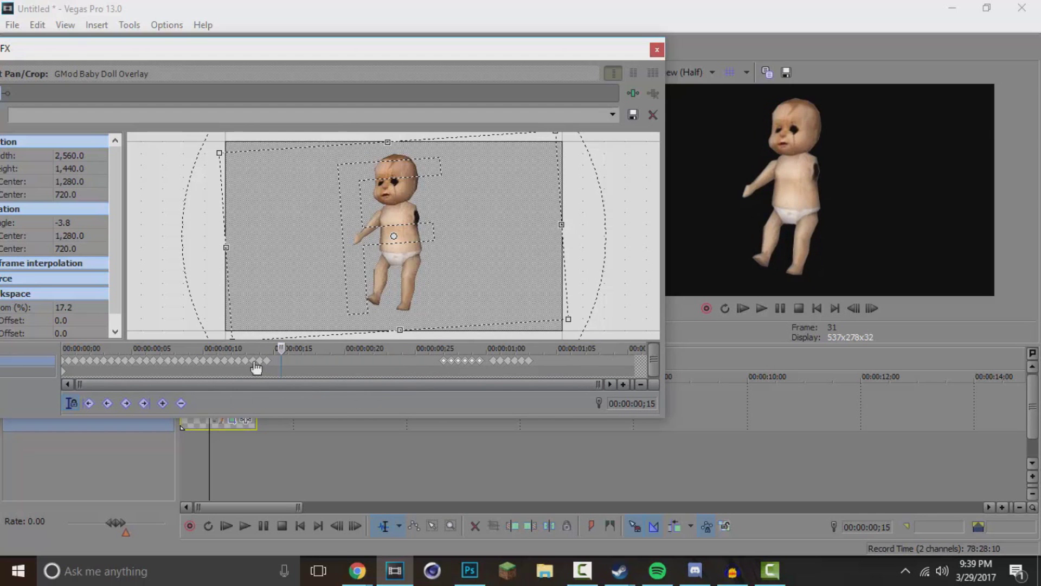
{"action": "left_click", "coordinate": [233, 364]}
{"action": "left_click_drag", "start_coordinate": [268, 364], "coordinate": [421, 368]}
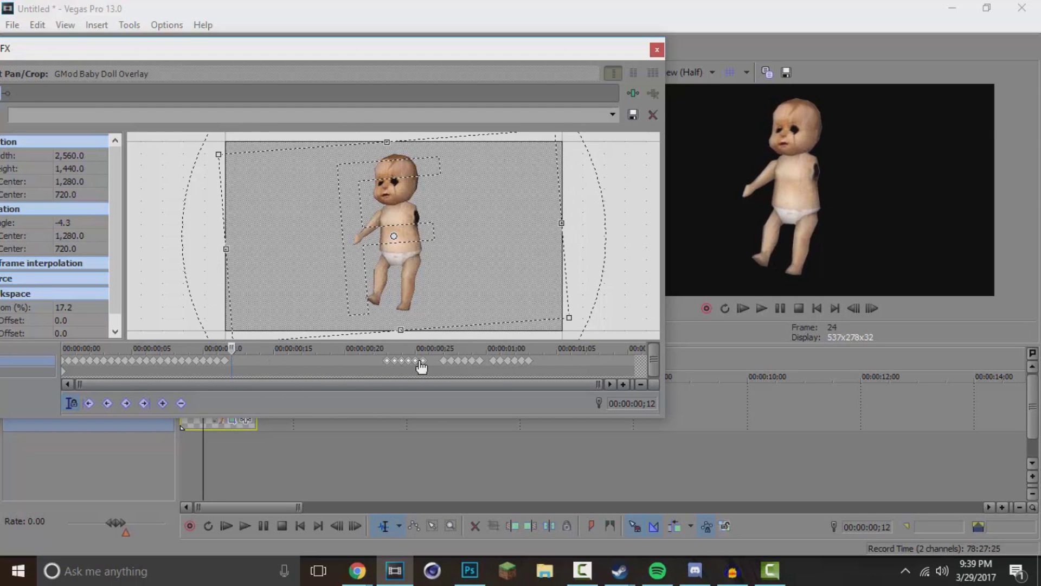
{"action": "left_click", "coordinate": [226, 367]}
{"action": "left_click_drag", "start_coordinate": [190, 367], "coordinate": [332, 364]}
Move the next two keyframe sets to about 00:00:00;15 and 00:00:00;11, and shift the first set to about 00:00:00;01.
{"action": "left_click", "coordinate": [183, 367]}
{"action": "left_click_drag", "start_coordinate": [148, 368], "coordinate": [277, 363]}
{"action": "left_click", "coordinate": [141, 366]}
{"action": "left_click_drag", "start_coordinate": [107, 367], "coordinate": [220, 364]}
{"action": "left_click", "coordinate": [99, 366]}
{"action": "mouse_move", "coordinate": [73, 367]}
{"action": "left_mouse_down"}
{"action": "mouse_move", "coordinate": [175, 364]}
{"action": "mouse_move", "coordinate": [83, 367]}
{"action": "left_mouse_up"}
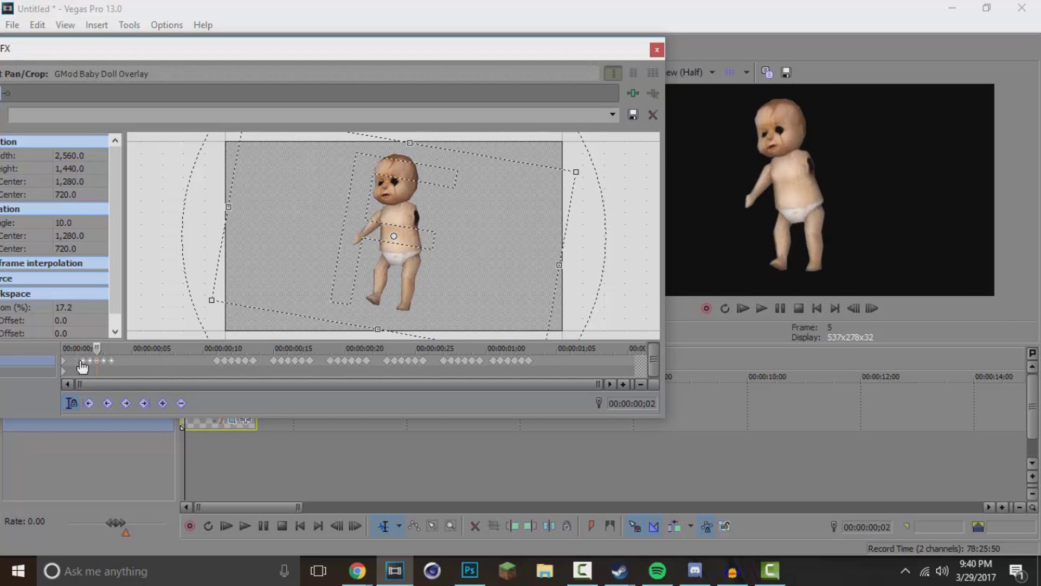
Shift the six later keyframe sets together to start at about 00:00:00;05, and nudge the last set to even the gaps.
{"action": "left_click", "coordinate": [216, 366]}
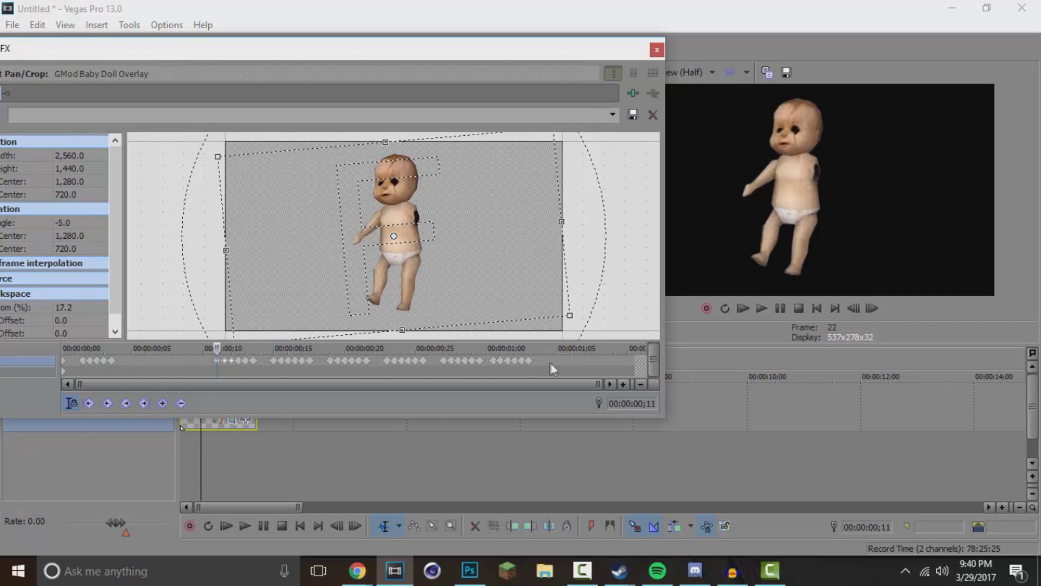
{"action": "left_click_drag", "start_coordinate": [550, 362], "coordinate": [133, 364]}
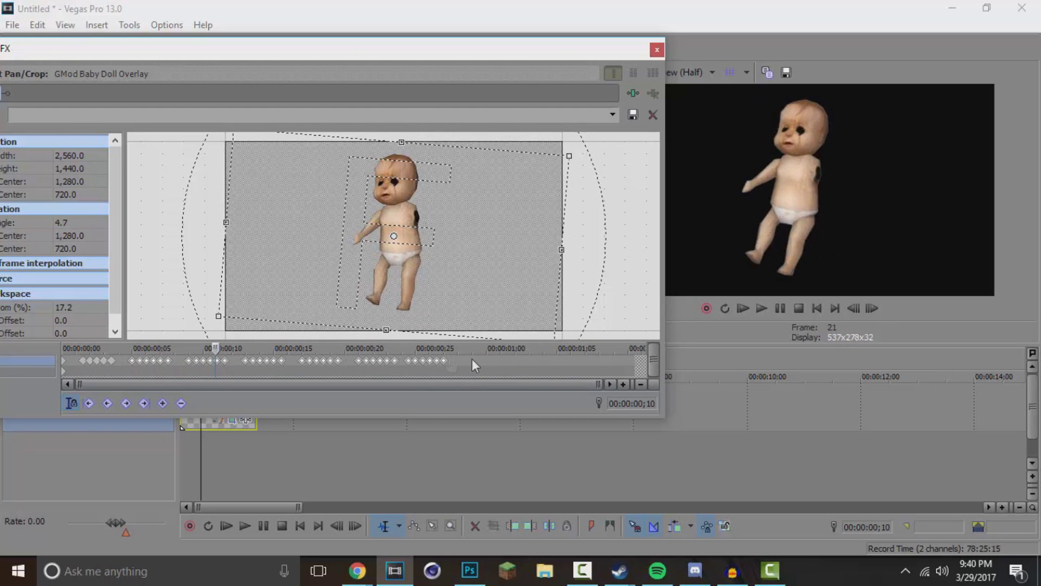
{"action": "left_click_drag", "start_coordinate": [486, 356], "coordinate": [467, 360]}
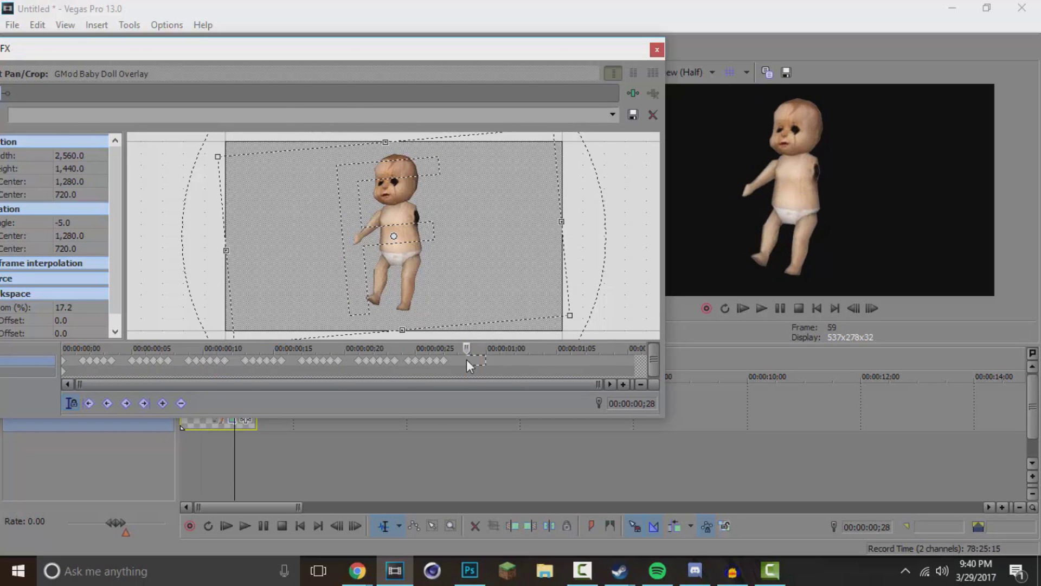
{"action": "left_click", "coordinate": [410, 364]}
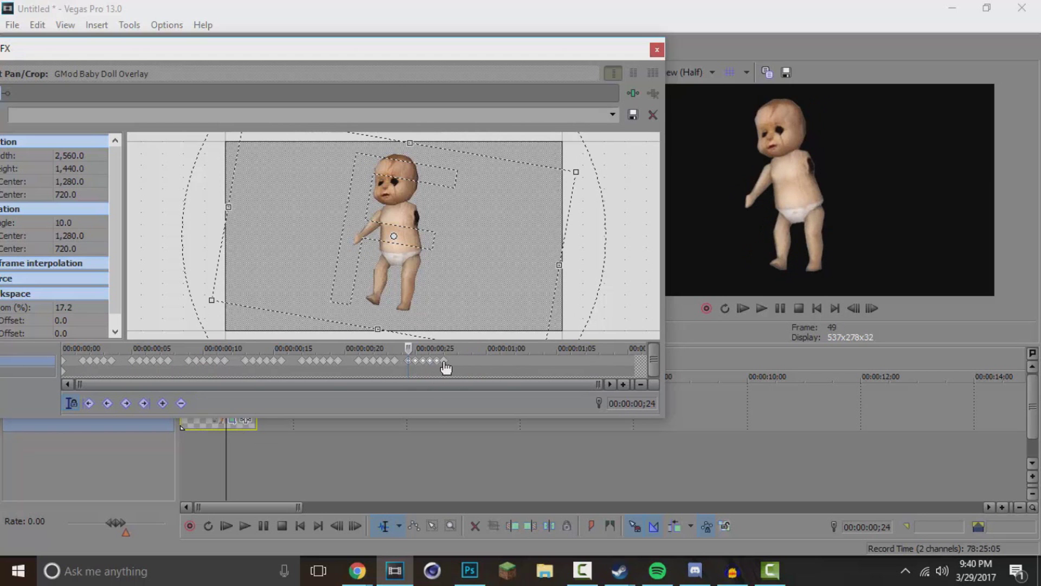
{"action": "left_click_drag", "start_coordinate": [448, 367], "coordinate": [187, 363]}
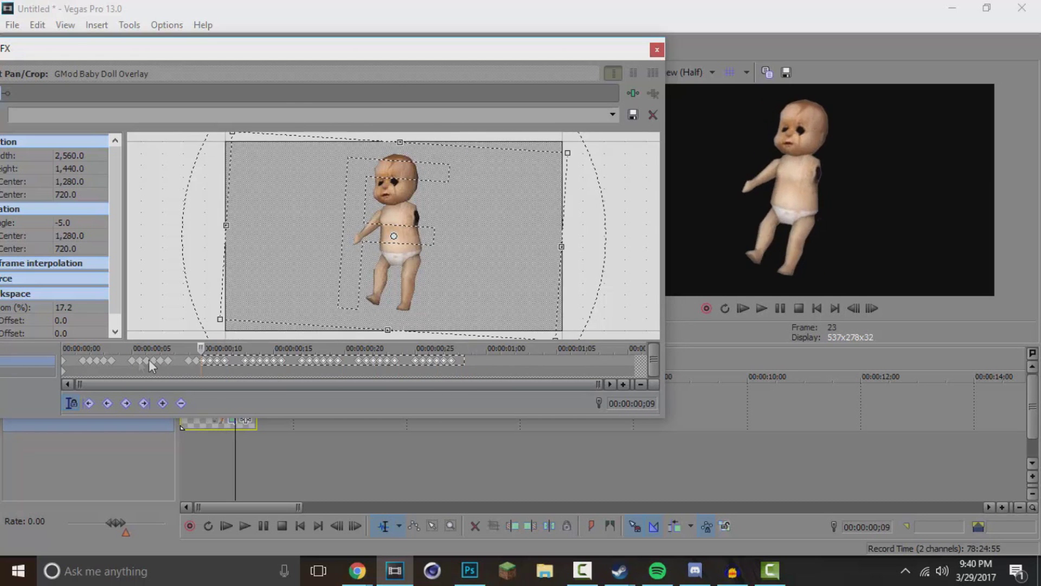
{"action": "left_click", "coordinate": [87, 363]}
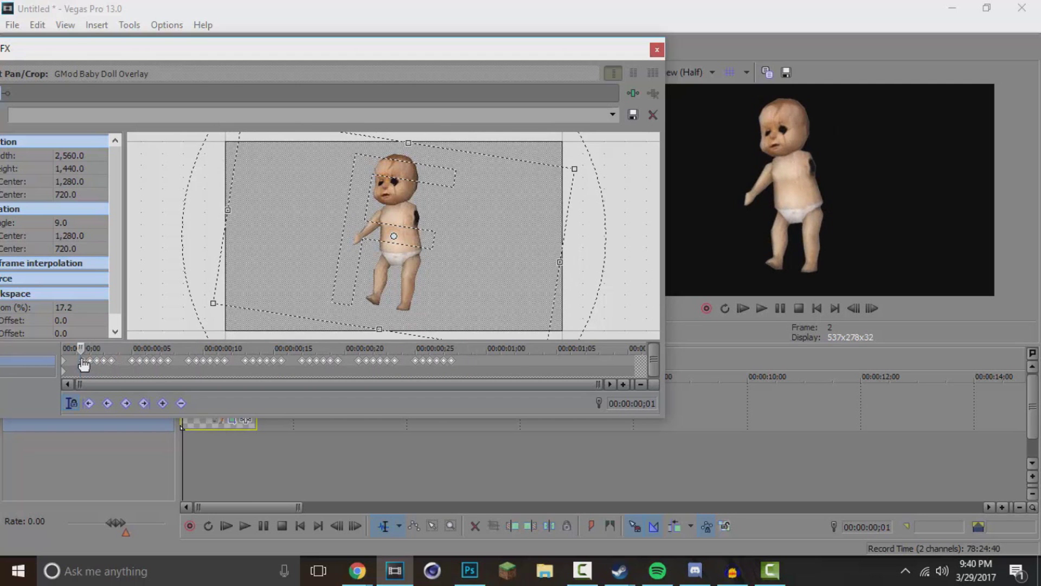
{"action": "left_click_drag", "start_coordinate": [80, 364], "coordinate": [79, 367]}
Play the doll clip from its start to check the shaking with pauses between the keyframe sets.
{"action": "left_click", "coordinate": [816, 310]}
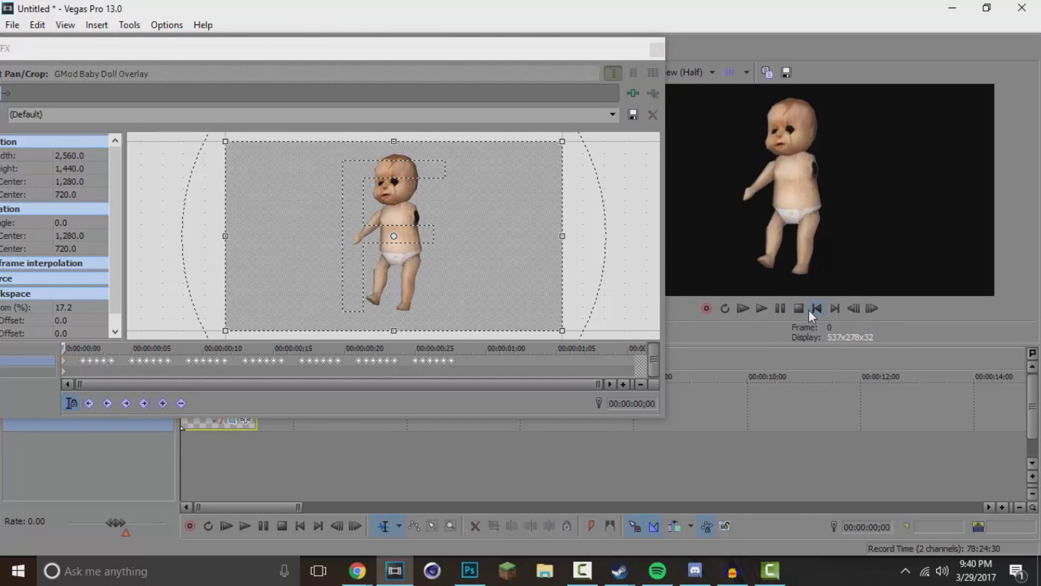
{"action": "left_click", "coordinate": [777, 310]}
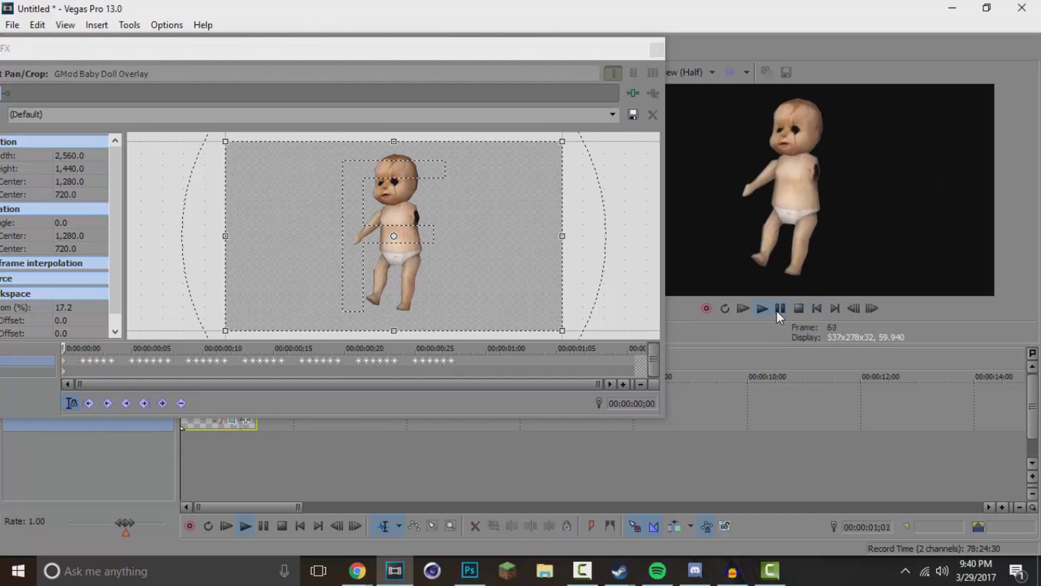
{"action": "left_click", "coordinate": [780, 309]}
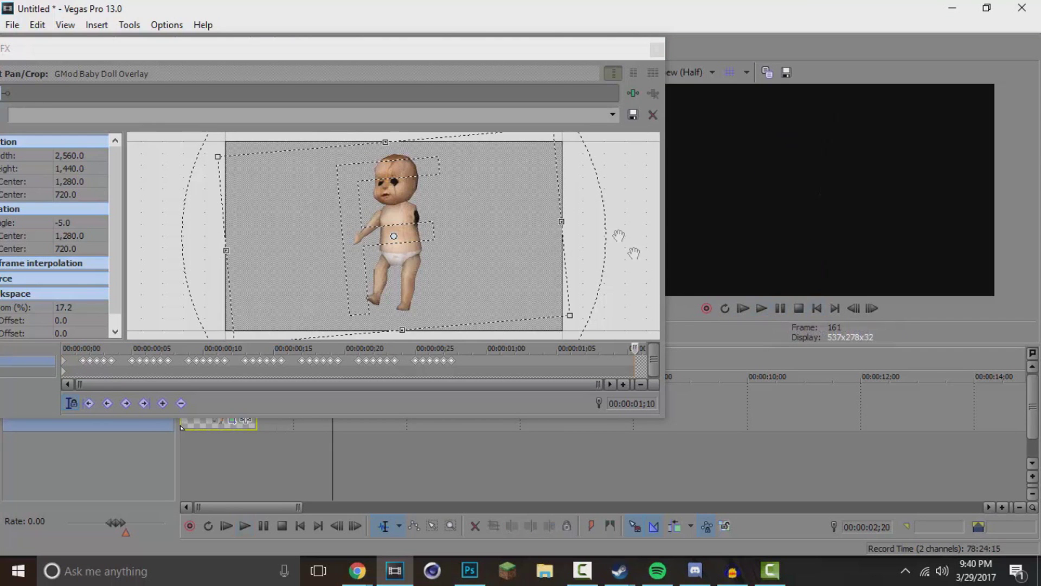
{"action": "left_click", "coordinate": [656, 48]}
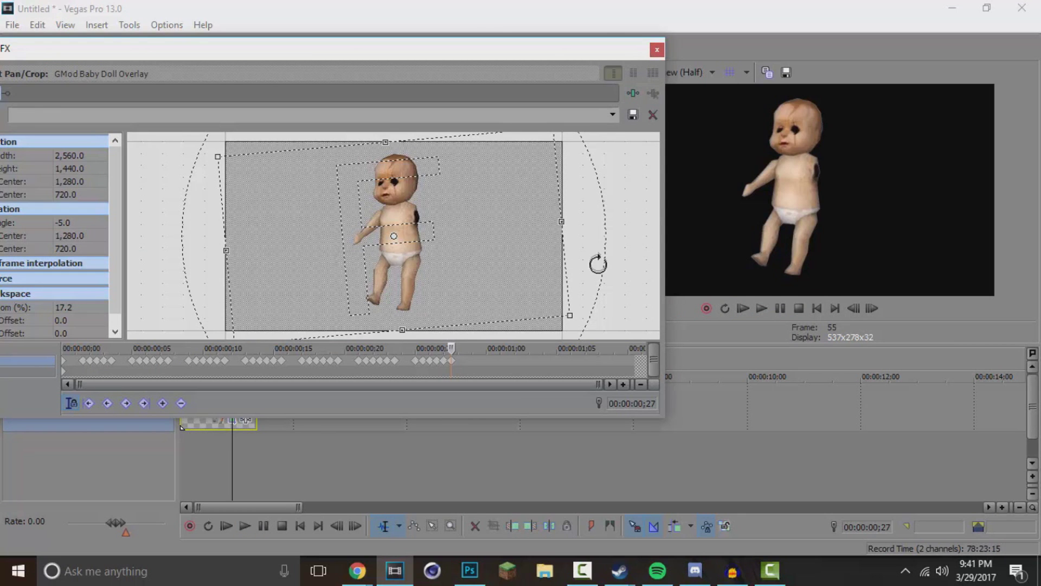
Remove all rotation keyframes after the first one from the doll clip's Pan/Crop timeline.
{"action": "left_click_drag", "start_coordinate": [598, 263], "coordinate": [591, 272]}
{"action": "left_click_drag", "start_coordinate": [456, 361], "coordinate": [80, 350]}
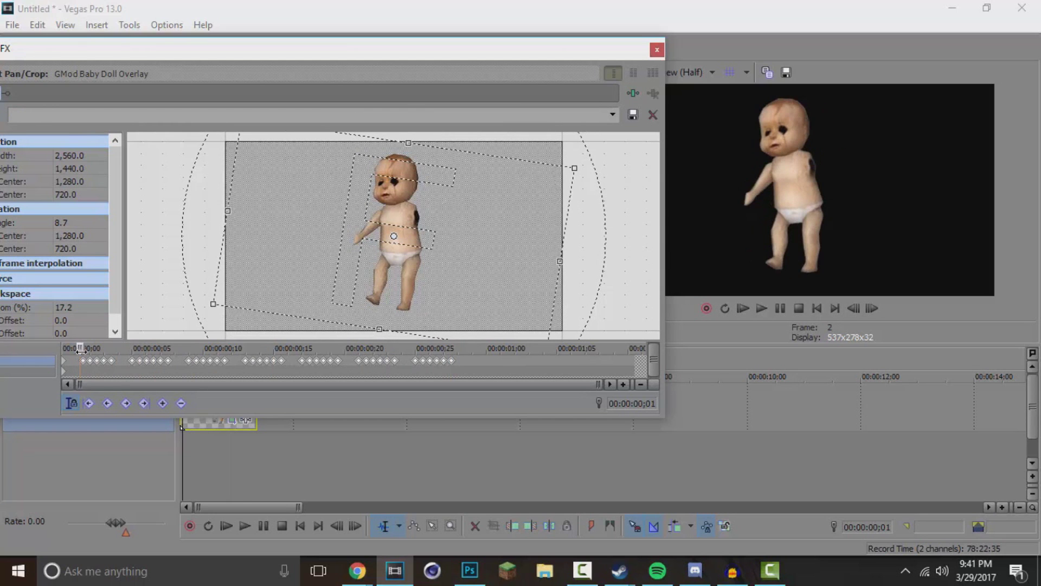
{"action": "key", "text": "ctrl+z"}
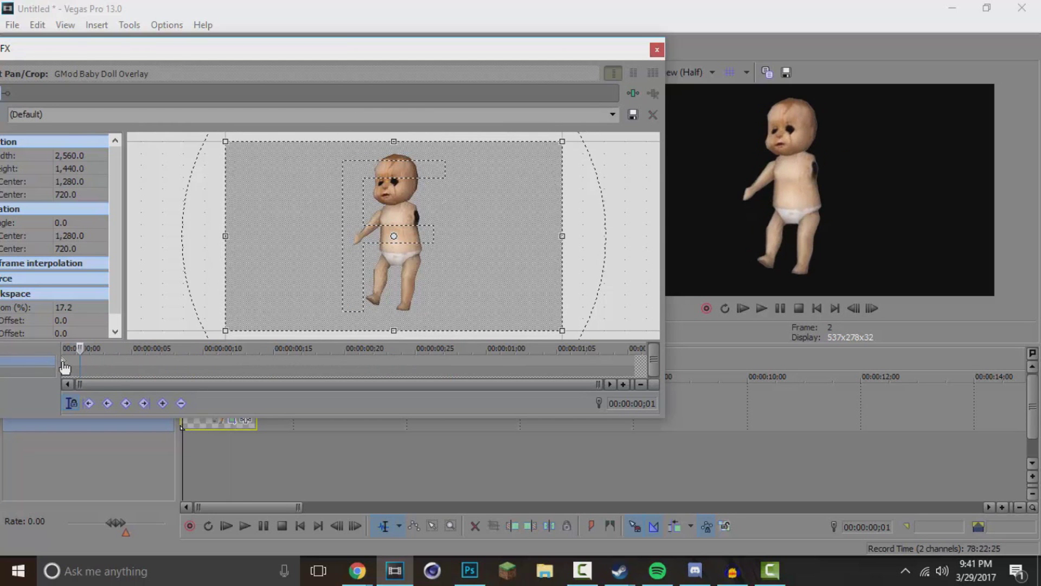
Move the crop frame straight up at the first keyframe to a Y center of -630 so the doll is out of view.
{"action": "left_click", "coordinate": [64, 361]}
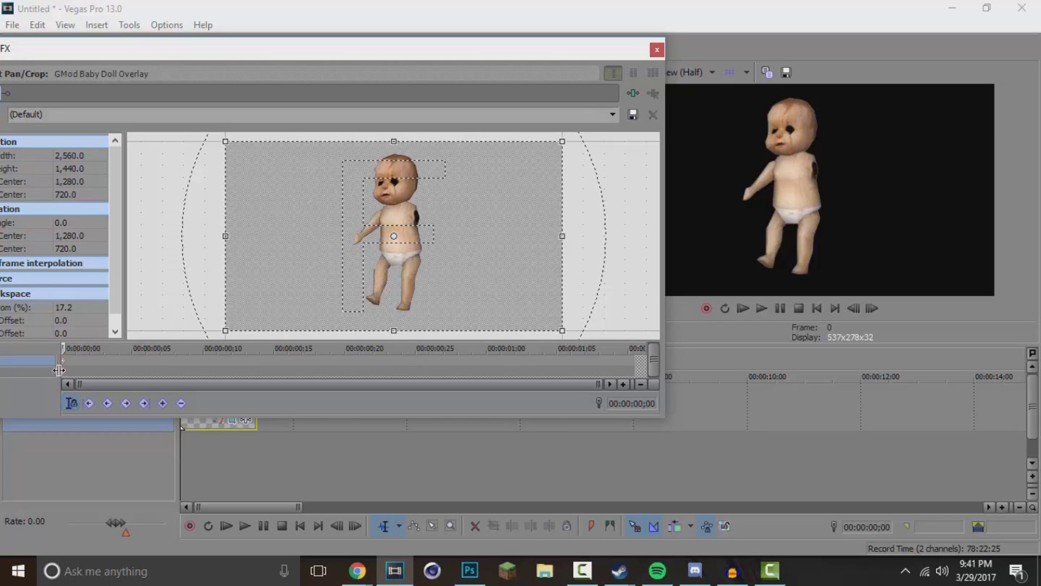
{"action": "mouse_move", "coordinate": [307, 202]}
{"action": "left_mouse_down"}
{"action": "mouse_move", "coordinate": [311, 275]}
{"action": "mouse_move", "coordinate": [313, 200]}
{"action": "mouse_move", "coordinate": [401, 205]}
{"action": "mouse_move", "coordinate": [317, 203]}
{"action": "left_mouse_up"}
{"action": "key", "text": "Up"}
{"action": "key", "text": "Up"}
{"action": "key", "text": "Up"}
{"action": "key", "text": "Up"}
{"action": "key", "text": "Up"}
{"action": "key", "text": "Up"}
{"action": "key", "text": "Up"}
{"action": "key", "text": "Up"}
{"action": "key", "text": "Up"}
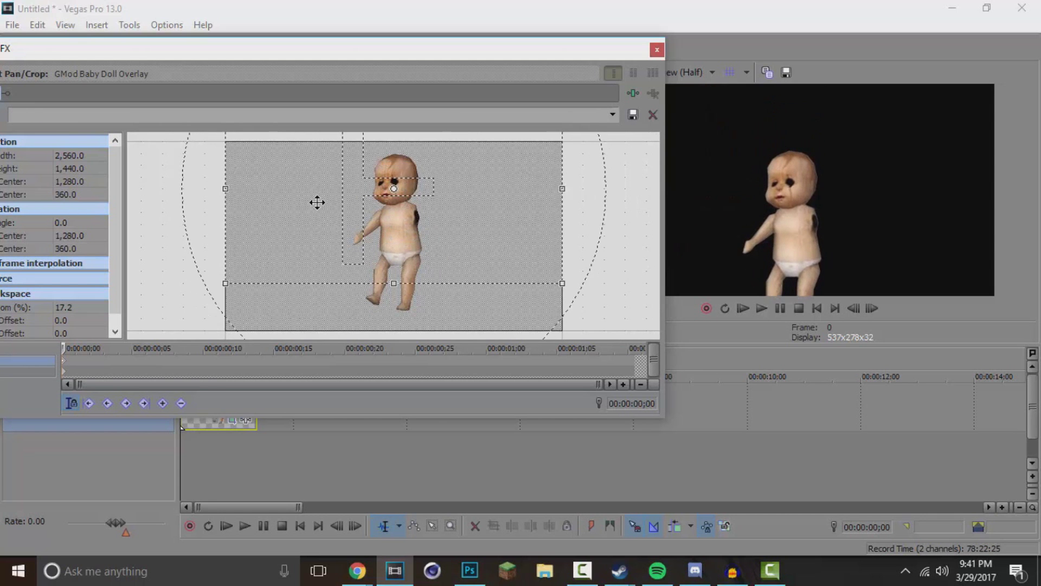
{"action": "key", "text": "Up"}
{"action": "key", "text": "Up"}
{"action": "key", "text": "Up"}
{"action": "key", "text": "Up"}
{"action": "key", "text": "Up"}
{"action": "key", "text": "Up"}
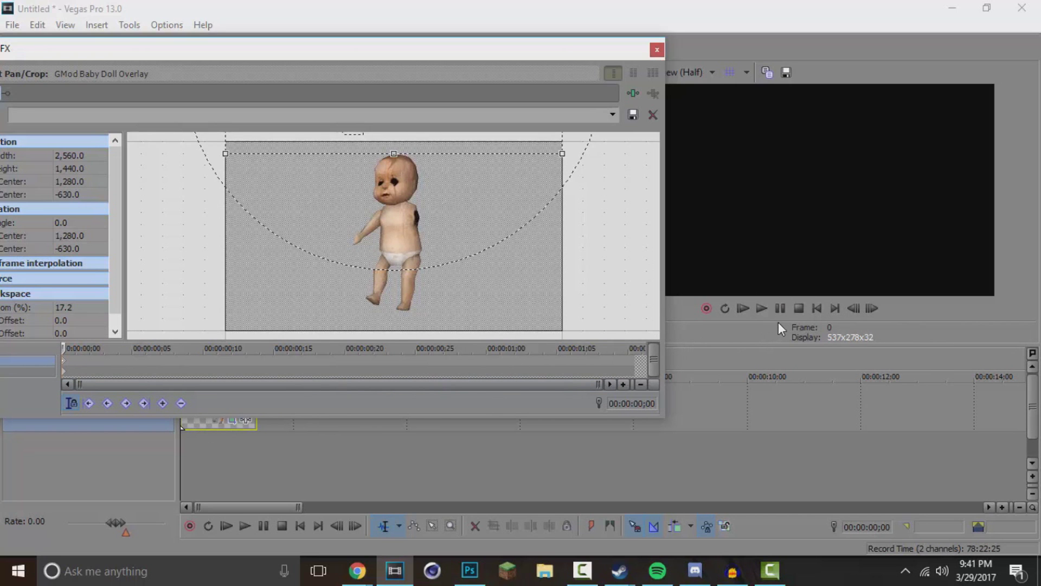
Add position keyframes at 00:00:00;22 and 00:00:00;23, and move the crop frame back down to a Y center of 720 at the second.
{"action": "left_click", "coordinate": [223, 428]}
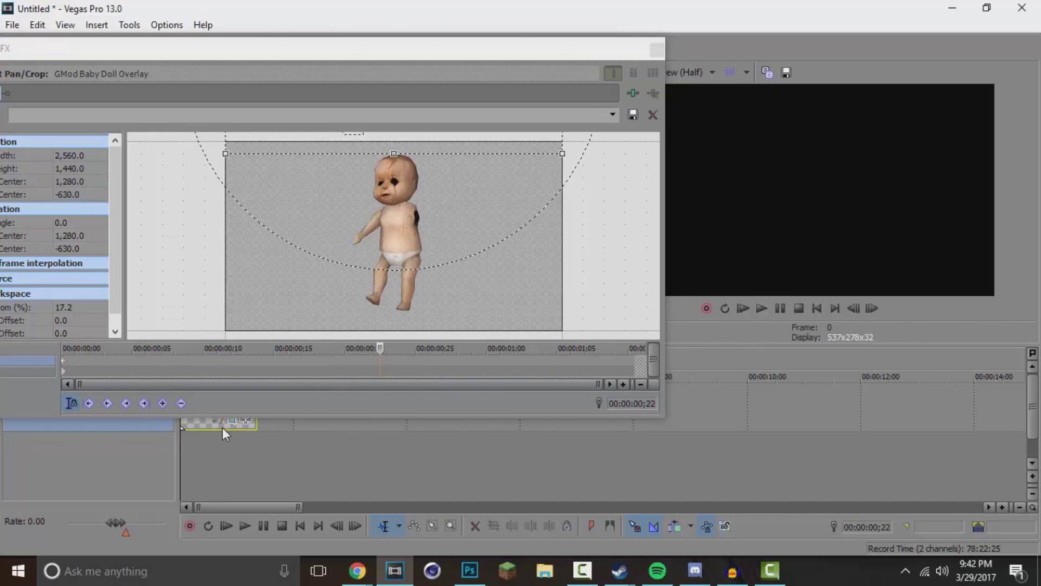
{"action": "left_click", "coordinate": [161, 404]}
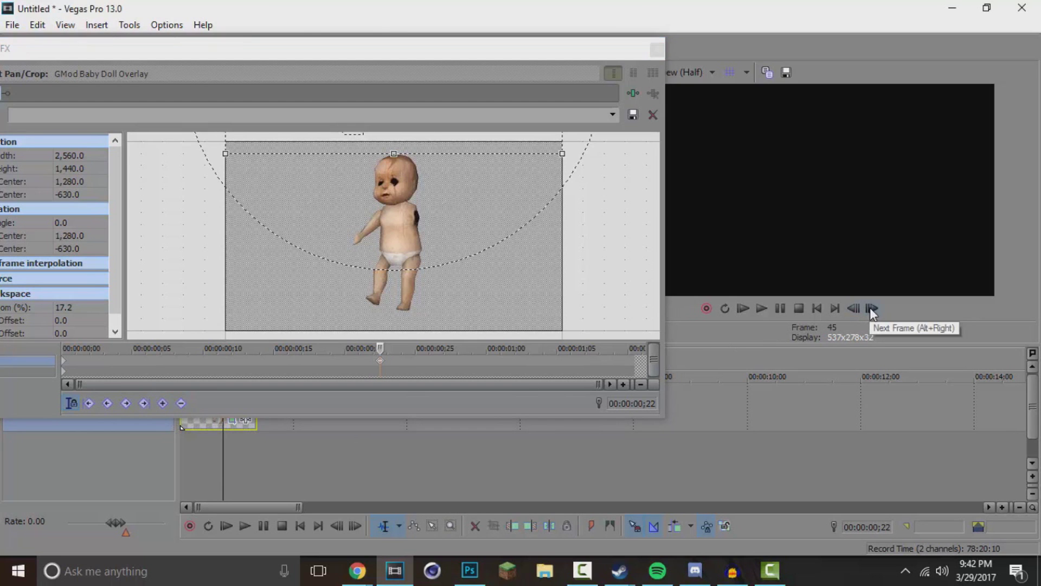
{"action": "left_click", "coordinate": [871, 308]}
{"action": "left_click", "coordinate": [162, 404]}
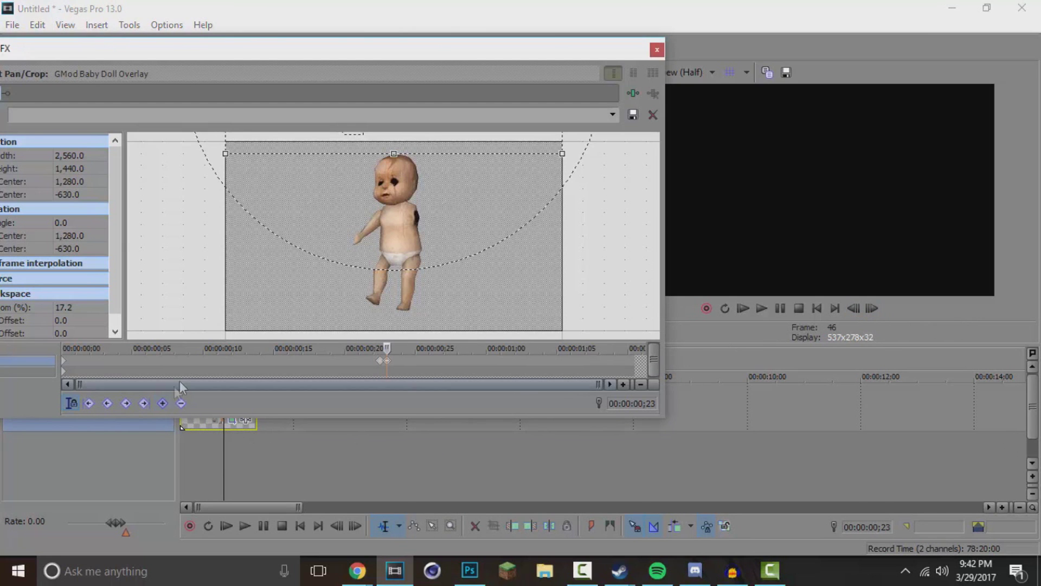
{"action": "key", "text": "Down"}
{"action": "key", "text": "Down"}
{"action": "key", "text": "Down"}
{"action": "key", "text": "Down"}
{"action": "key", "text": "Down"}
{"action": "key", "text": "Down"}
{"action": "key", "text": "Down"}
{"action": "key", "text": "Down"}
{"action": "key", "text": "Down"}
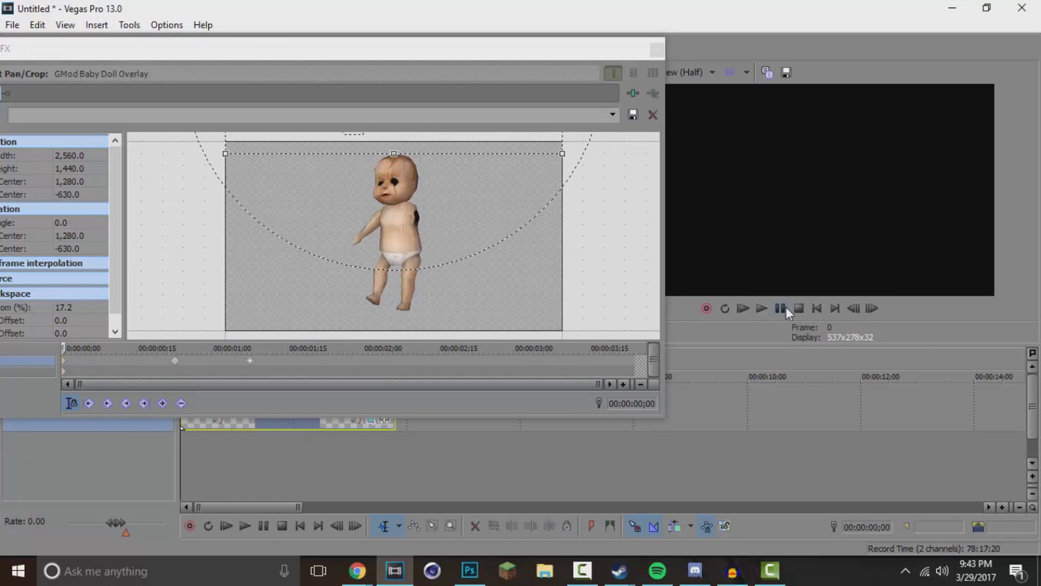
Shift the last position keyframe earlier to about 00:00:00;28 to speed up the doll's entrance, and replay the clip from its start.
{"action": "left_click", "coordinate": [785, 309]}
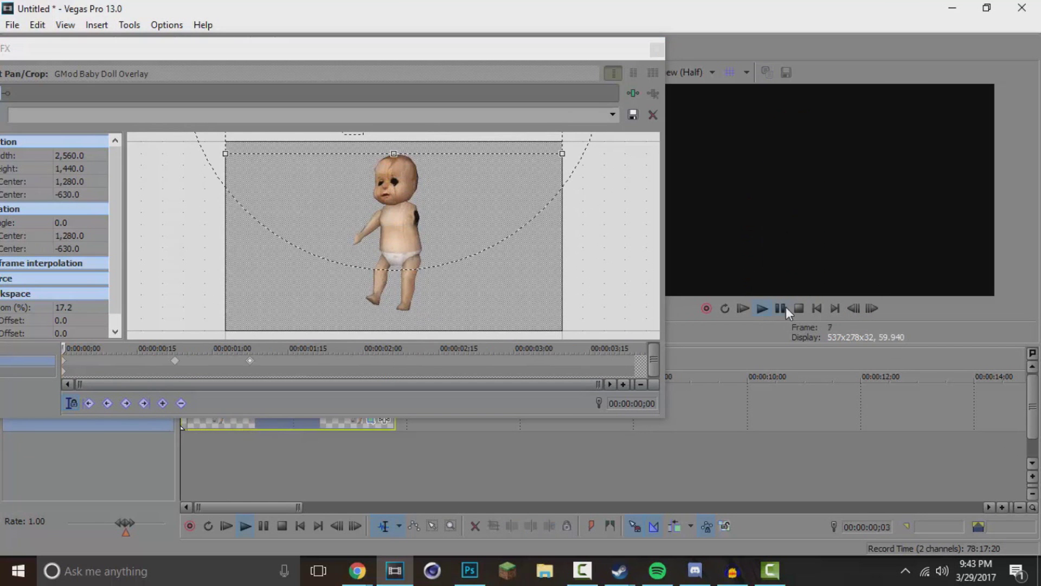
{"action": "left_click", "coordinate": [781, 309]}
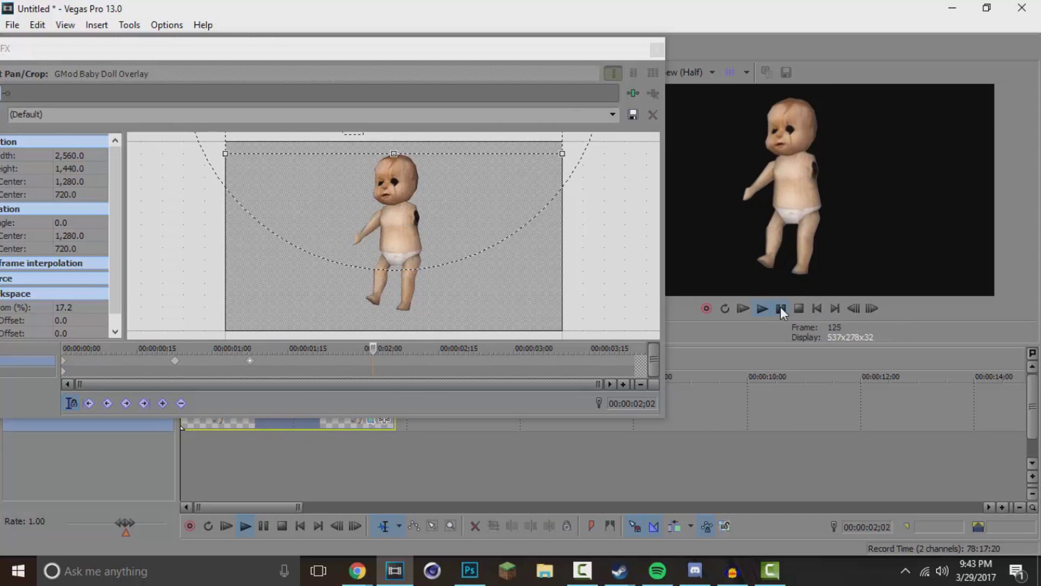
{"action": "left_click_drag", "start_coordinate": [250, 362], "coordinate": [205, 363]}
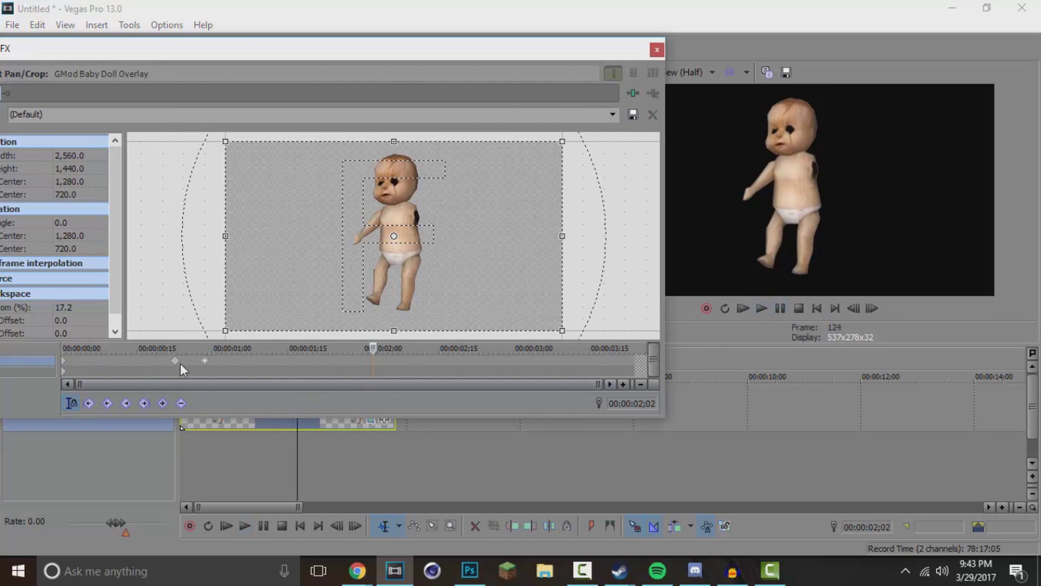
{"action": "left_click", "coordinate": [816, 309]}
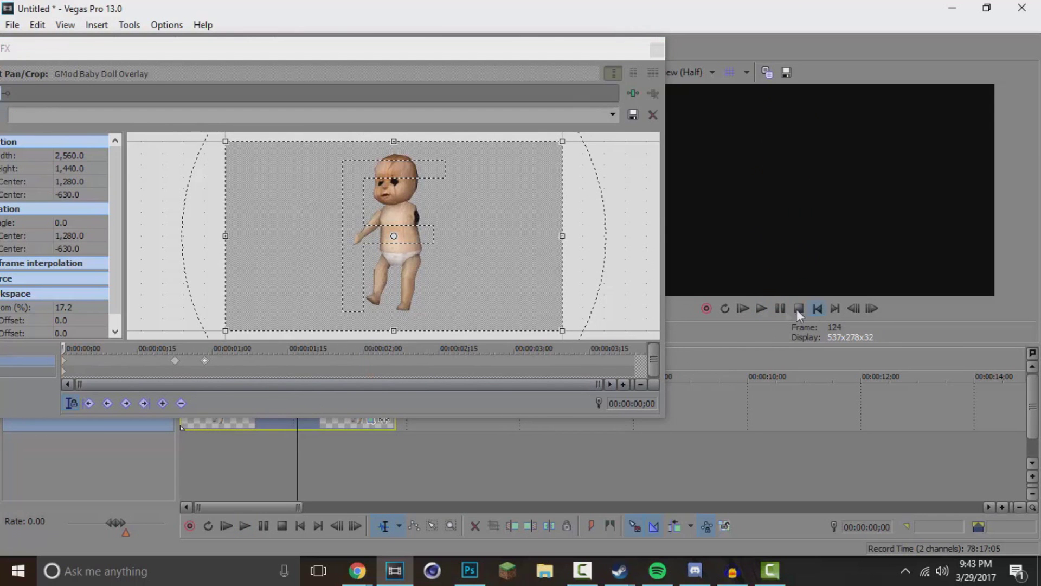
{"action": "left_click", "coordinate": [763, 309]}
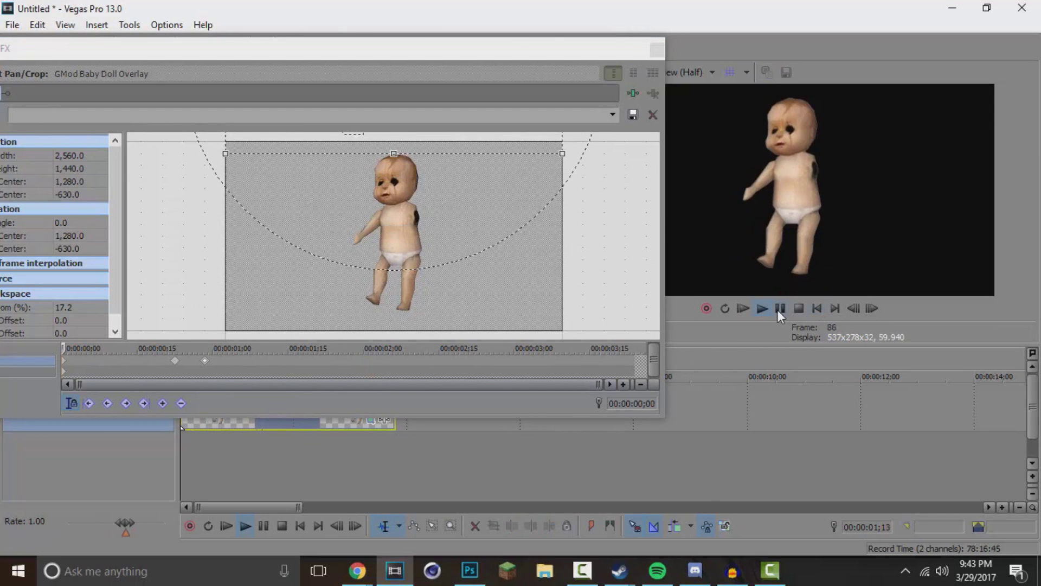
Stop the playback and delete the last position keyframe from the doll clip's Pan/Crop timeline.
{"action": "key", "text": "space"}
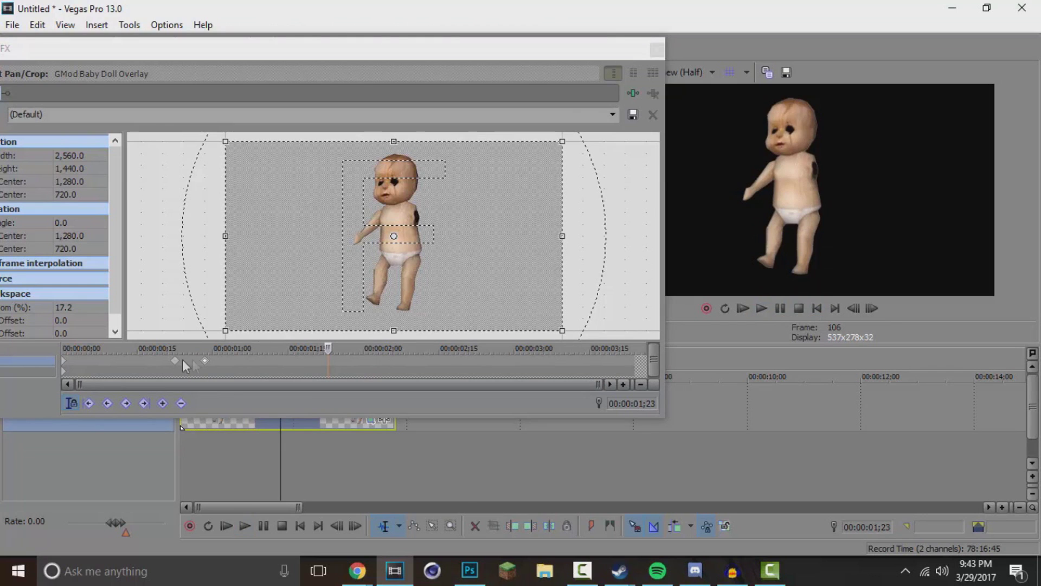
{"action": "right_click", "coordinate": [206, 362]}
{"action": "left_click", "coordinate": [238, 407]}
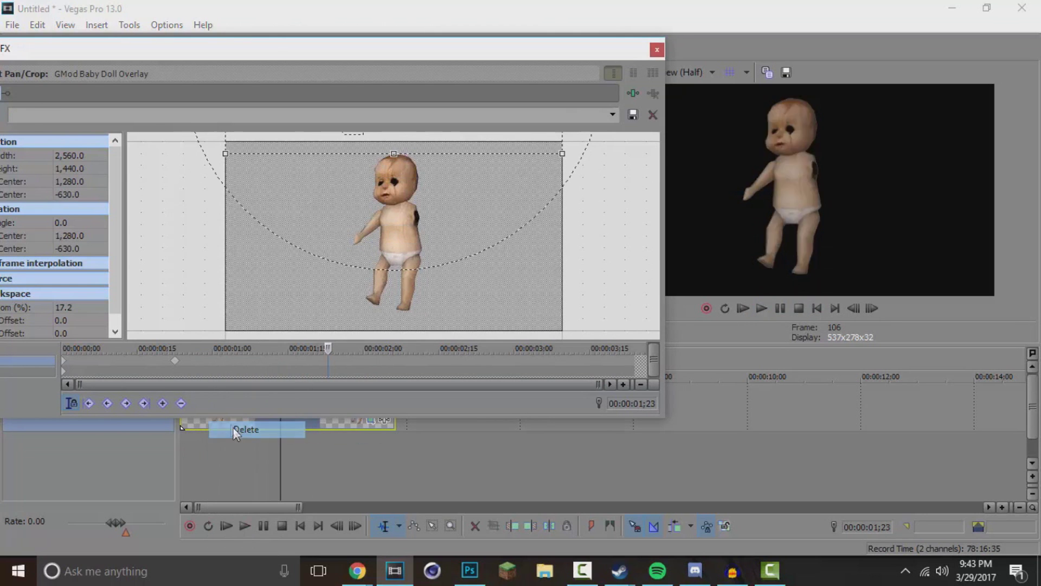
Move the crop frame straight down at the 00:00:00;22 keyframe to a Y center of 720.
{"action": "left_click", "coordinate": [175, 363]}
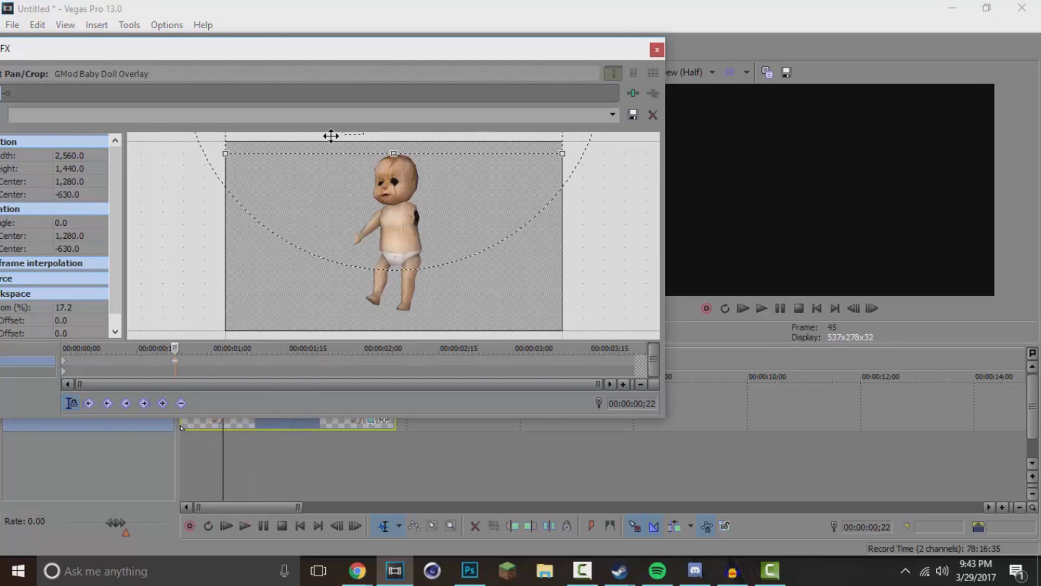
{"action": "left_click_drag", "start_coordinate": [331, 135], "coordinate": [331, 183]}
{"action": "key", "text": "Down"}
{"action": "key", "text": "Down"}
{"action": "key", "text": "Down"}
{"action": "key", "text": "Down"}
{"action": "key", "text": "Down"}
{"action": "key", "text": "Down"}
{"action": "key", "text": "Down"}
{"action": "key", "text": "Down"}
{"action": "key", "text": "Down"}
{"action": "key", "text": "Down"}
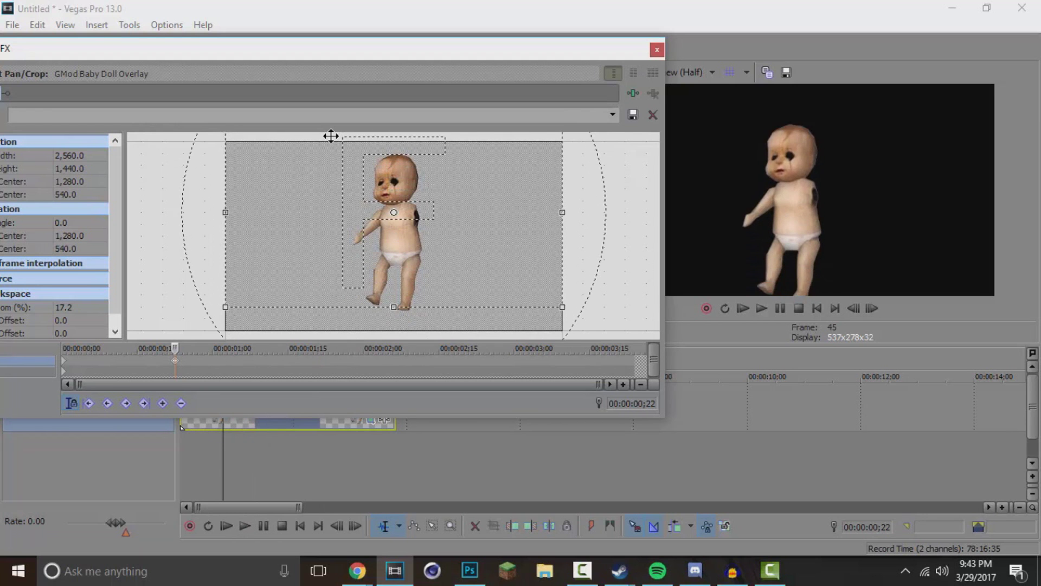
{"action": "scroll", "coordinate": [331, 135], "scroll_direction": "down", "scroll_amount": 1}
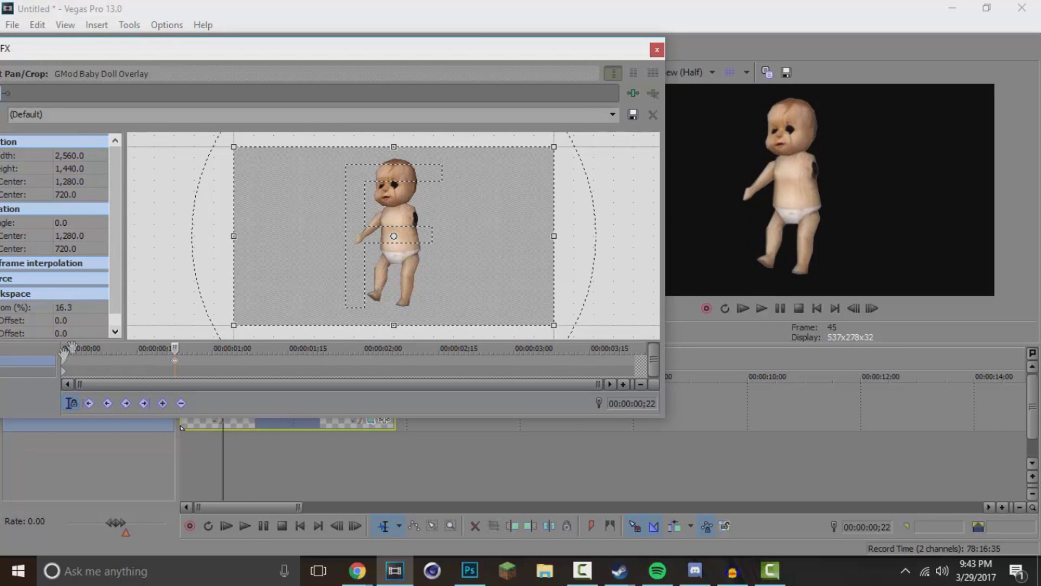
Compare the first and last position keyframes, and play the clip from its start to check the doll's slide.
{"action": "left_click", "coordinate": [65, 365]}
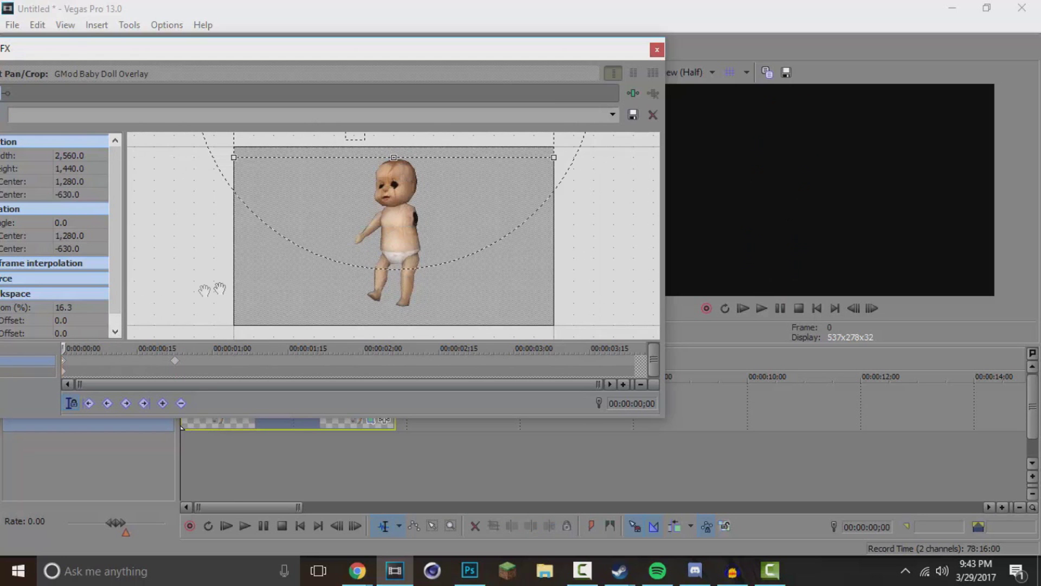
{"action": "left_click", "coordinate": [175, 361]}
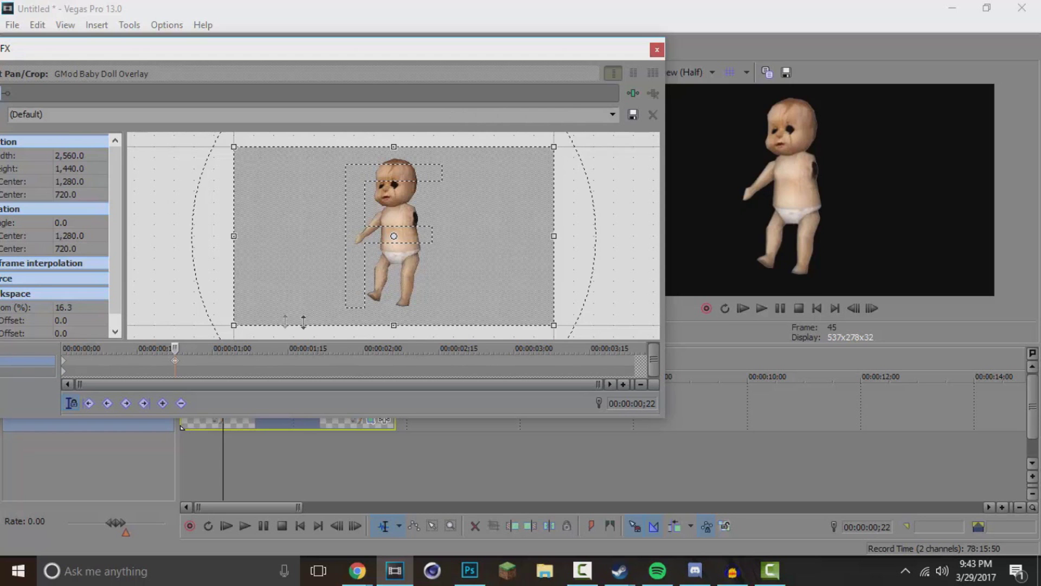
{"action": "left_click", "coordinate": [761, 308]}
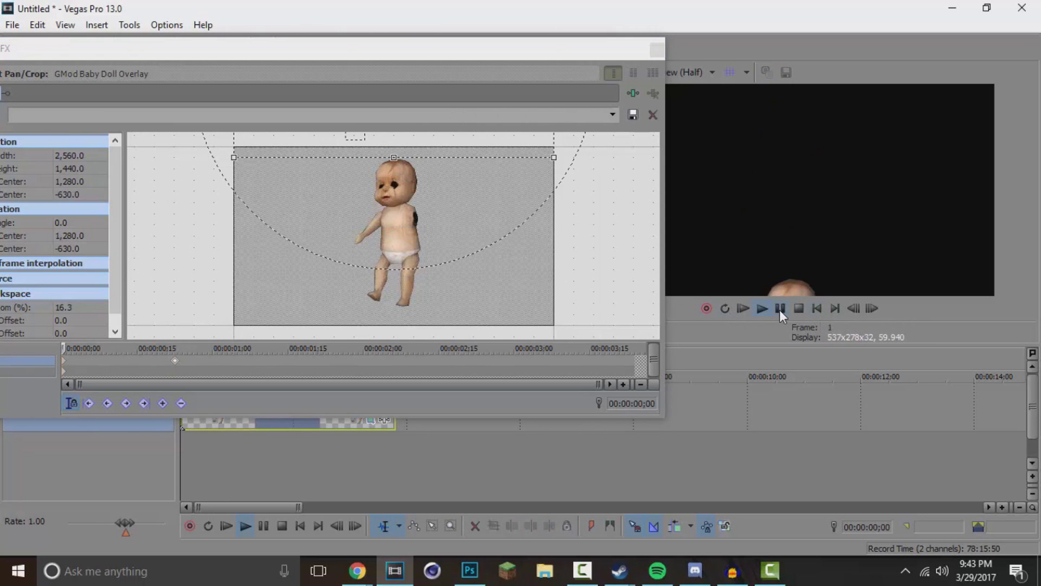
{"action": "left_click", "coordinate": [780, 310]}
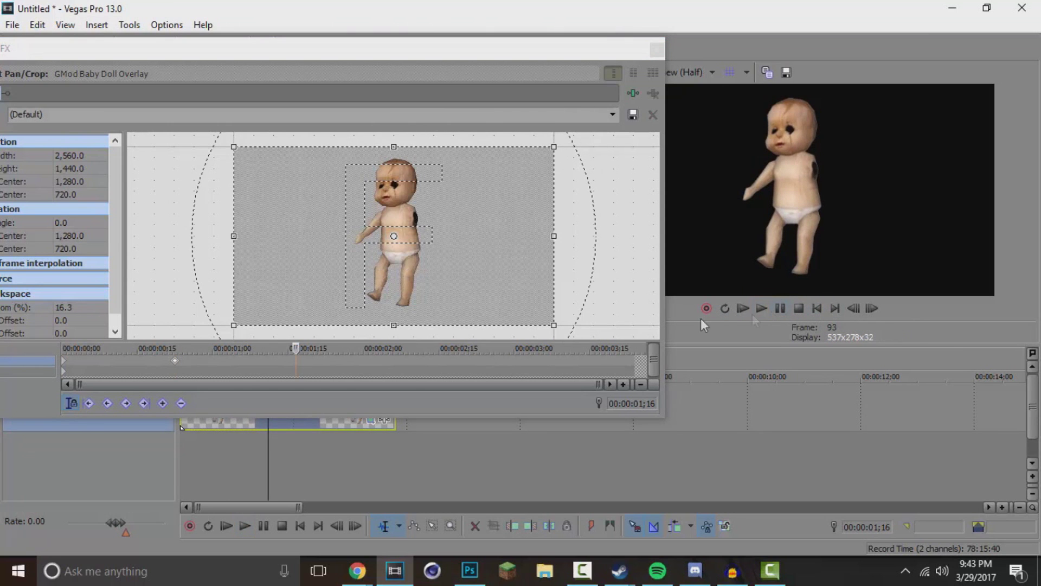
Return to the 00:00:00;22 keyframe and move the crop frame straight up to a Y center of -630.
{"action": "left_click", "coordinate": [174, 363]}
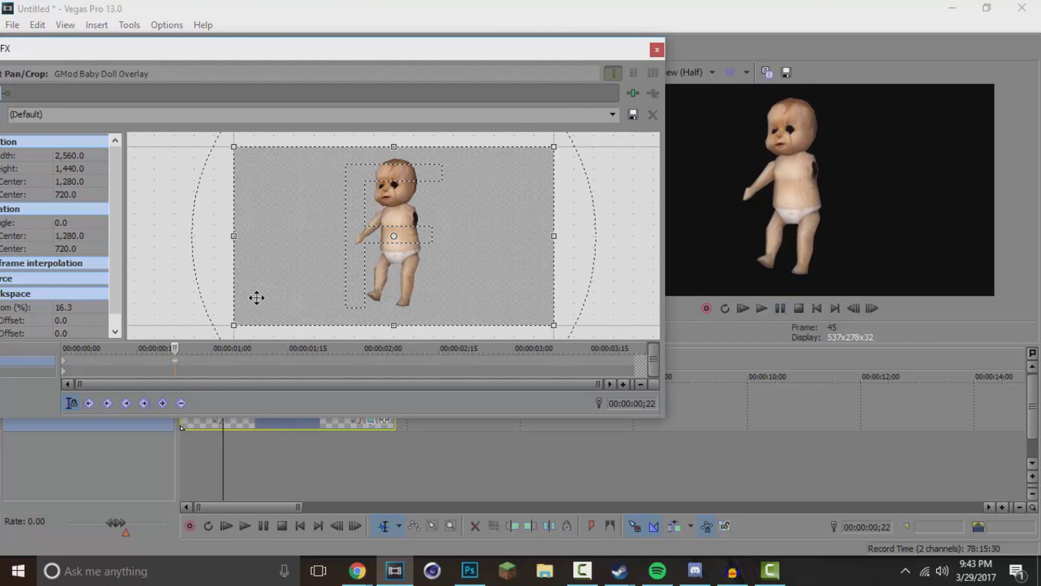
{"action": "key", "text": "Down"}
{"action": "key", "text": "Down"}
{"action": "key", "text": "Down"}
{"action": "key", "text": "Up"}
{"action": "key", "text": "Up"}
{"action": "key", "text": "Up"}
{"action": "key", "text": "Up"}
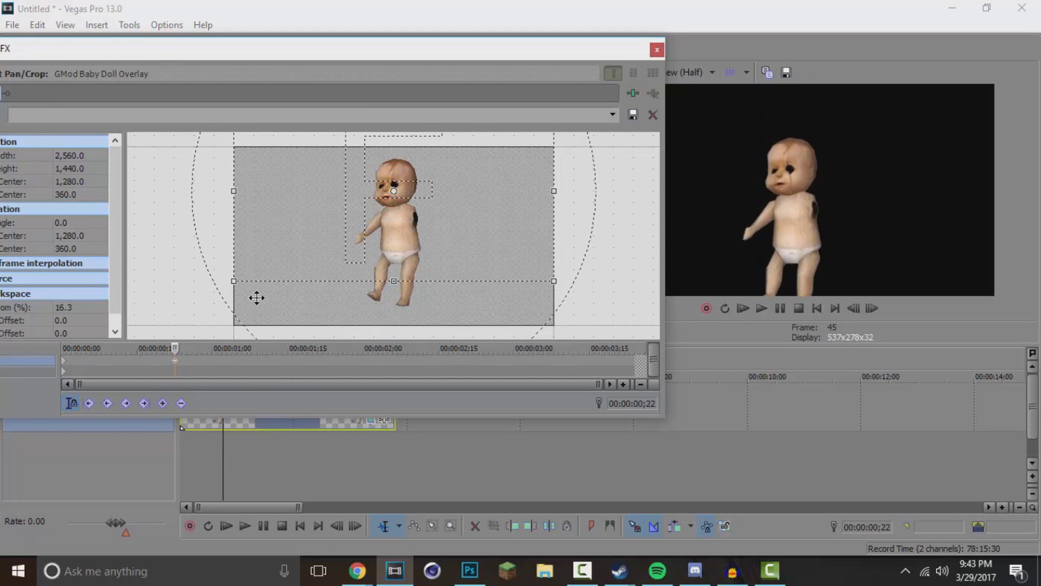
{"action": "key", "text": "Up"}
{"action": "key", "text": "Up"}
{"action": "key", "text": "Up"}
{"action": "key", "text": "Up"}
{"action": "key", "text": "Up"}
{"action": "key", "text": "Up"}
{"action": "key", "text": "Up"}
{"action": "key", "text": "Up"}
{"action": "key", "text": "Up"}
{"action": "key", "text": "Up"}
{"action": "key", "text": "Up"}
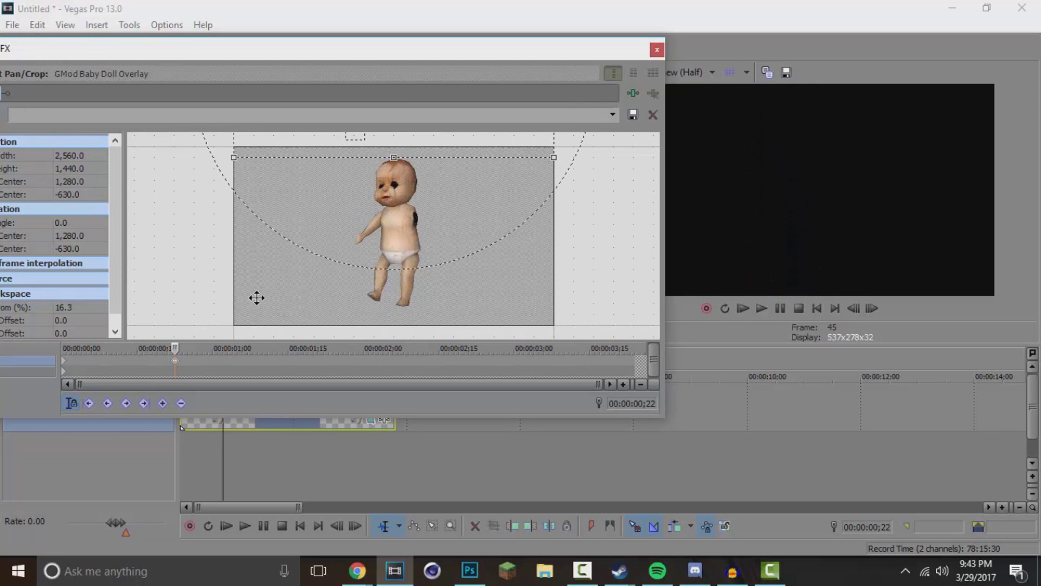
Add a position keyframe one frame further at 00:00:00;23 and move the crop frame down to a Y center of 720.
{"action": "left_click", "coordinate": [873, 309]}
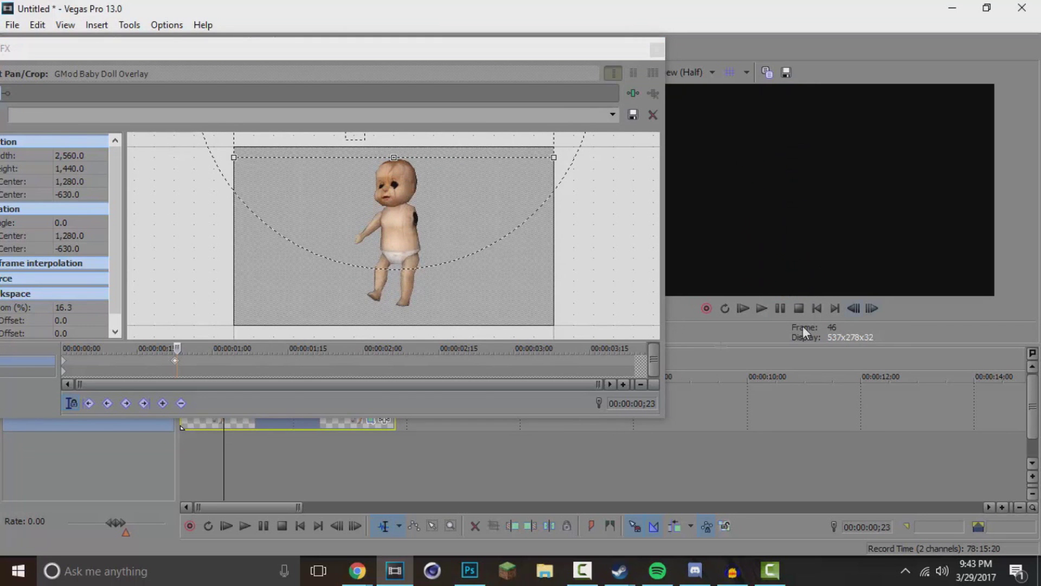
{"action": "left_click", "coordinate": [166, 406]}
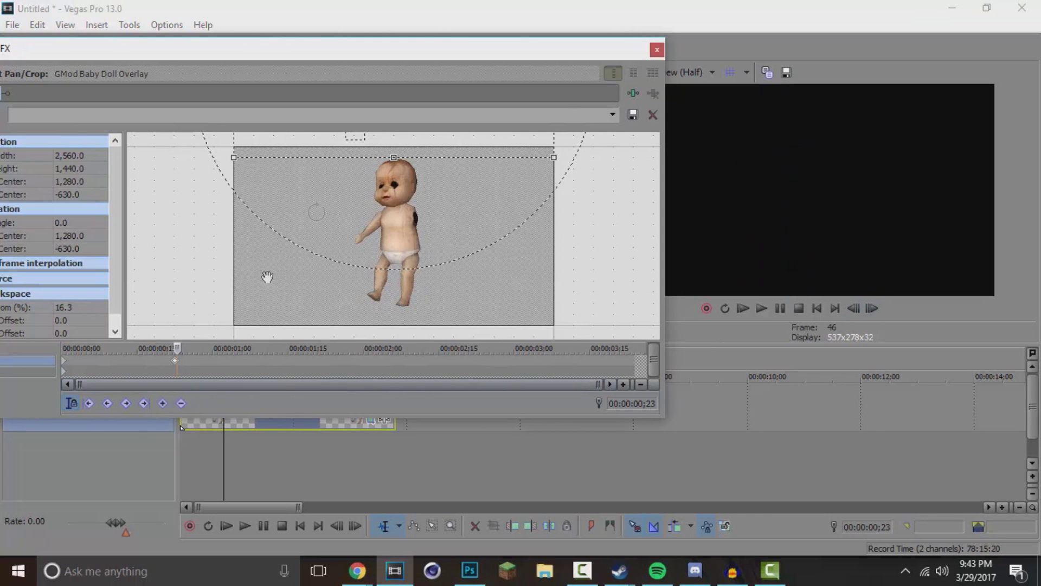
{"action": "key", "text": "Down"}
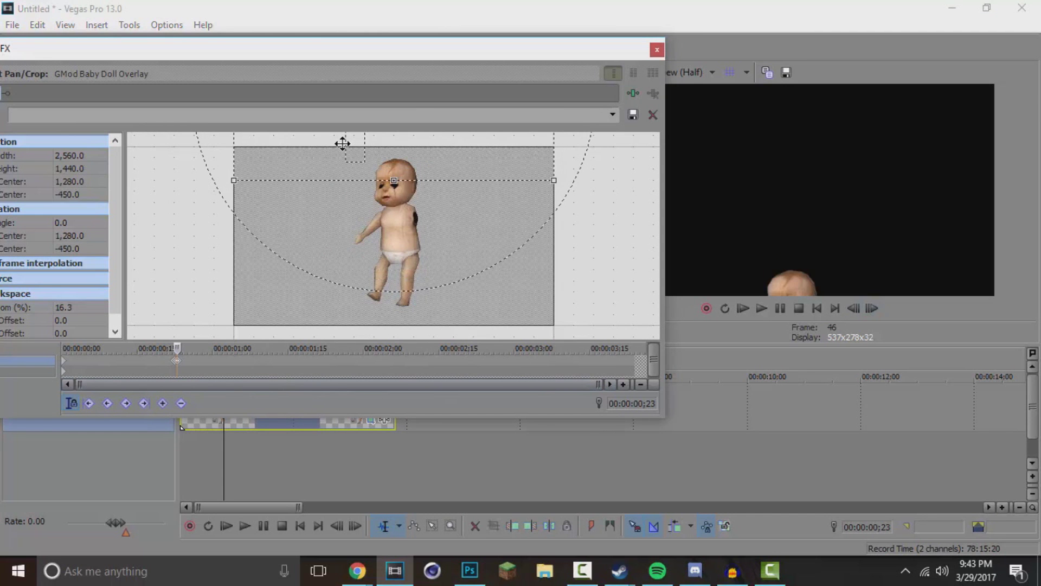
{"action": "key", "text": "Down"}
{"action": "key", "text": "Down"}
{"action": "key", "text": "Down"}
{"action": "key", "text": "Down"}
{"action": "key", "text": "Down"}
{"action": "key", "text": "Down"}
{"action": "key", "text": "Down"}
{"action": "key", "text": "Down"}
{"action": "key", "text": "Down"}
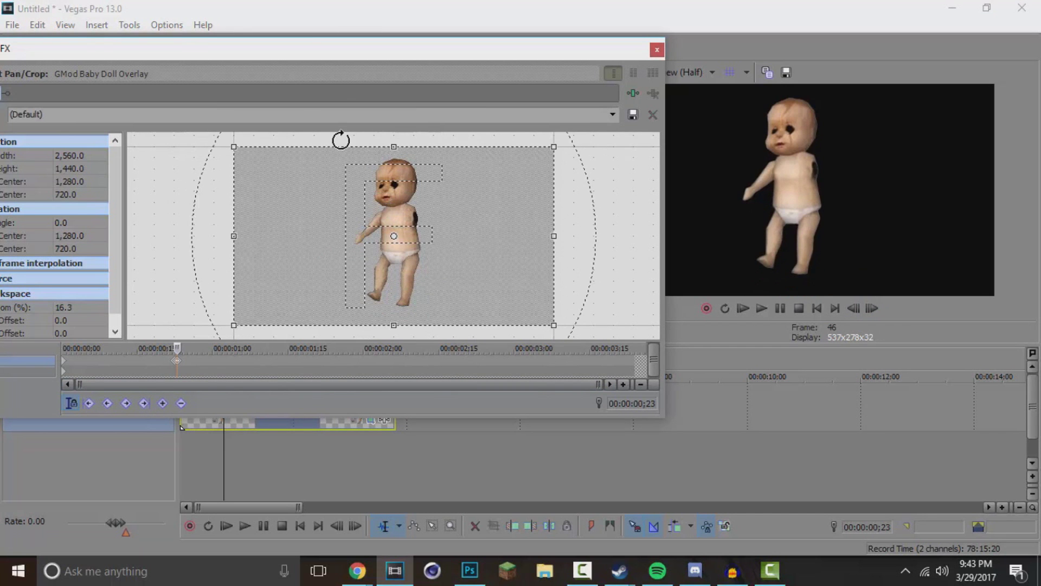
Shift the last position keyframe to about 00:00:00;24 and replay the clip from its start.
{"action": "scroll", "coordinate": [202, 353], "scroll_direction": "up", "scroll_amount": 5}
{"action": "scroll", "coordinate": [202, 353], "scroll_direction": "up", "scroll_amount": 4}
{"action": "left_click_drag", "start_coordinate": [349, 361], "coordinate": [394, 366]}
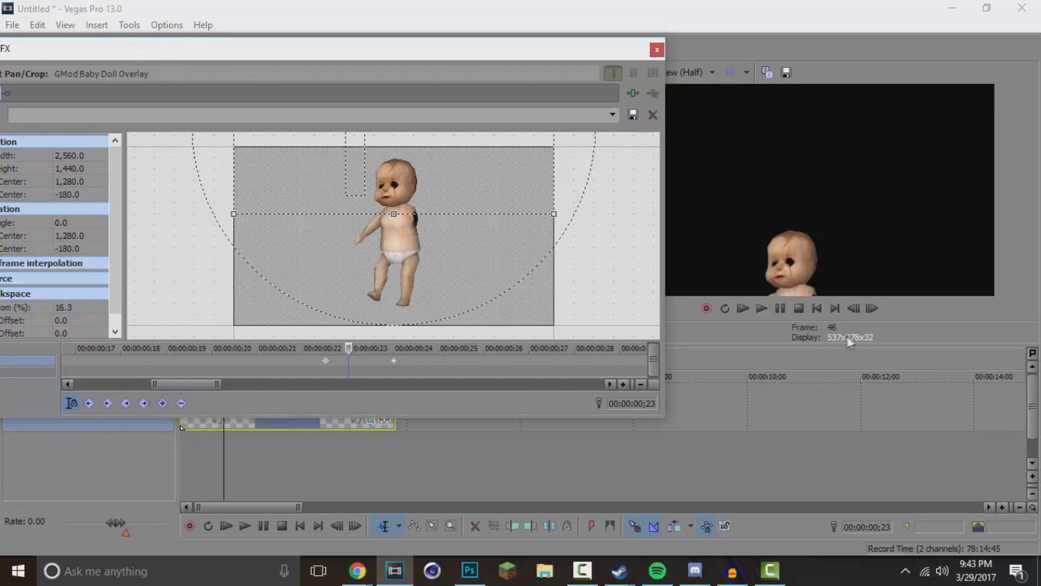
{"action": "left_click", "coordinate": [817, 309]}
{"action": "key", "text": "space"}
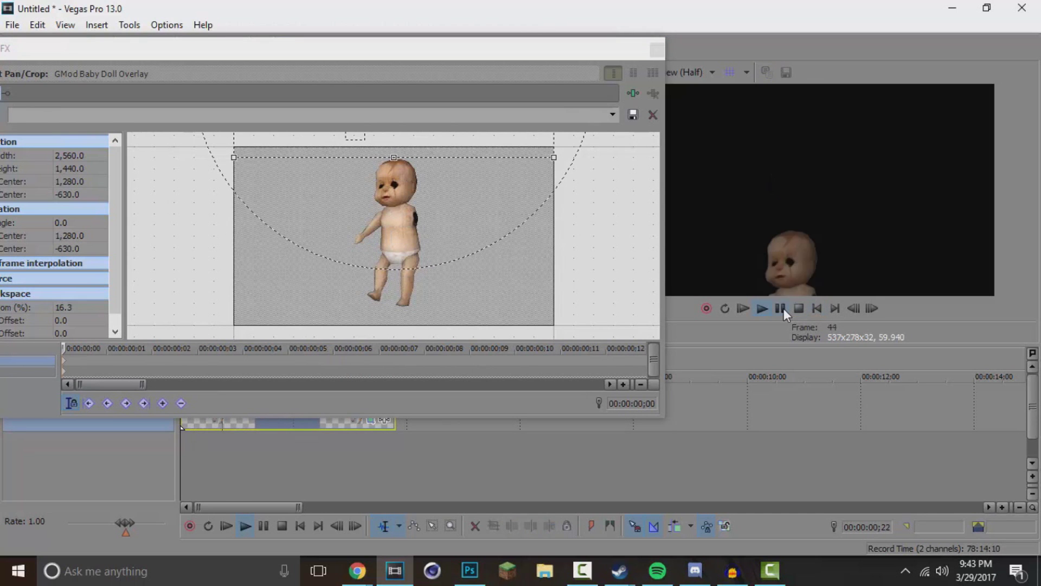
{"action": "left_click", "coordinate": [783, 309]}
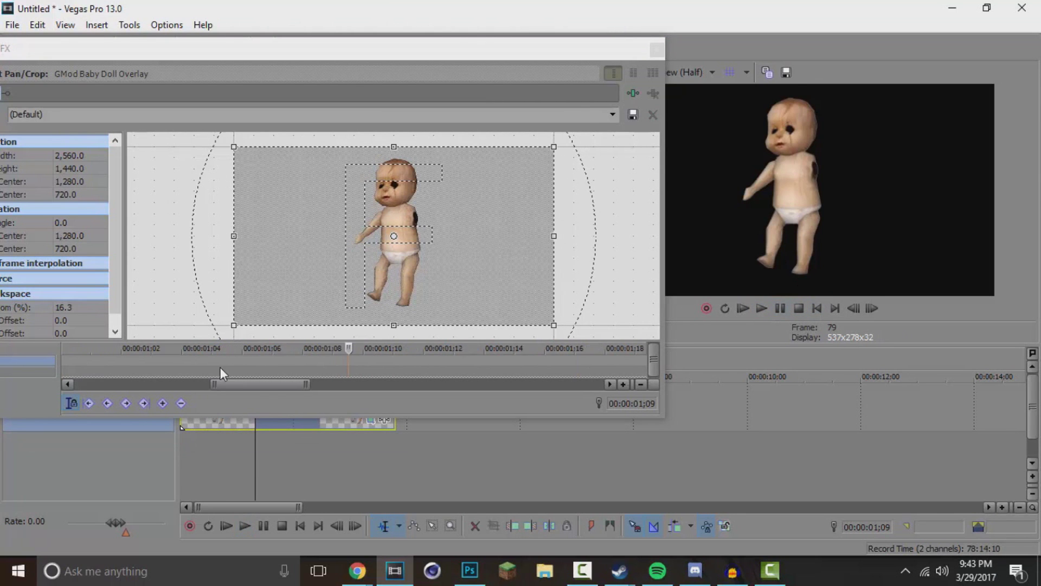
Space the last position keyframe out to about 00:00:00;28, select the 00:00:00;22 keyframe, and close the Pan/Crop window.
{"action": "scroll", "coordinate": [287, 364], "scroll_direction": "down", "scroll_amount": 4}
{"action": "left_click", "coordinate": [156, 361]}
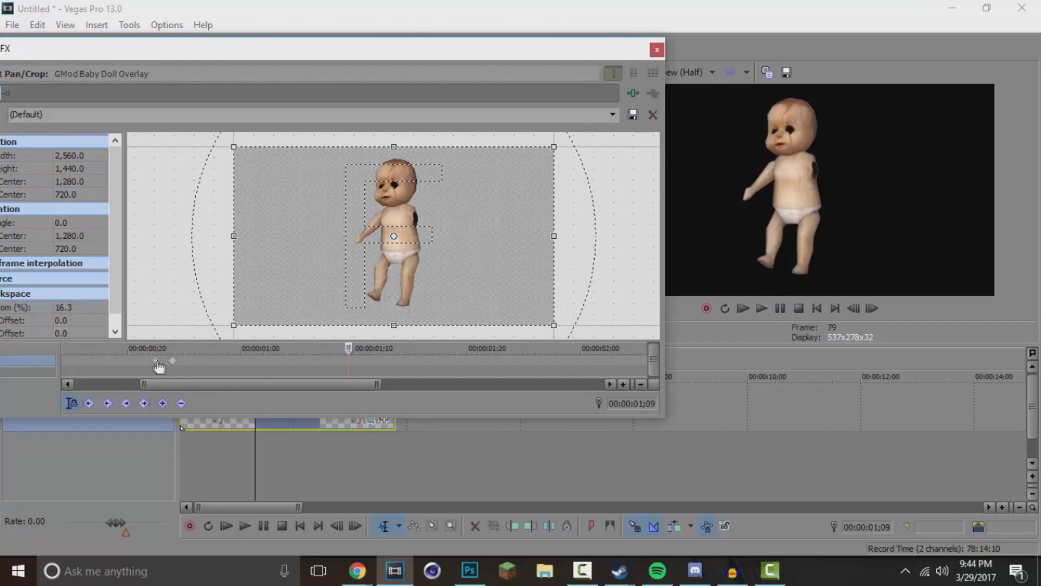
{"action": "left_click", "coordinate": [156, 361]}
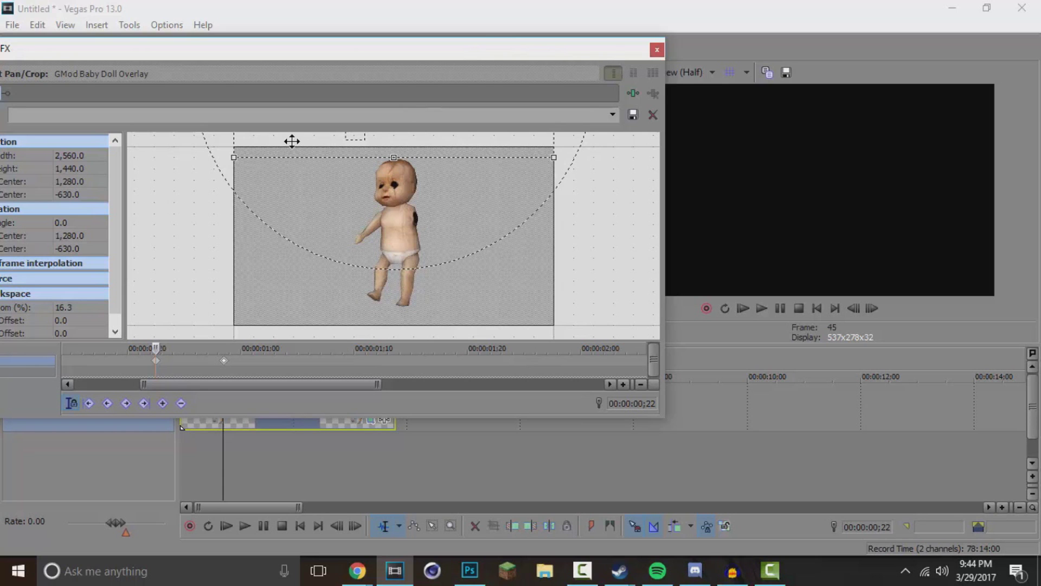
{"action": "left_click", "coordinate": [658, 50]}
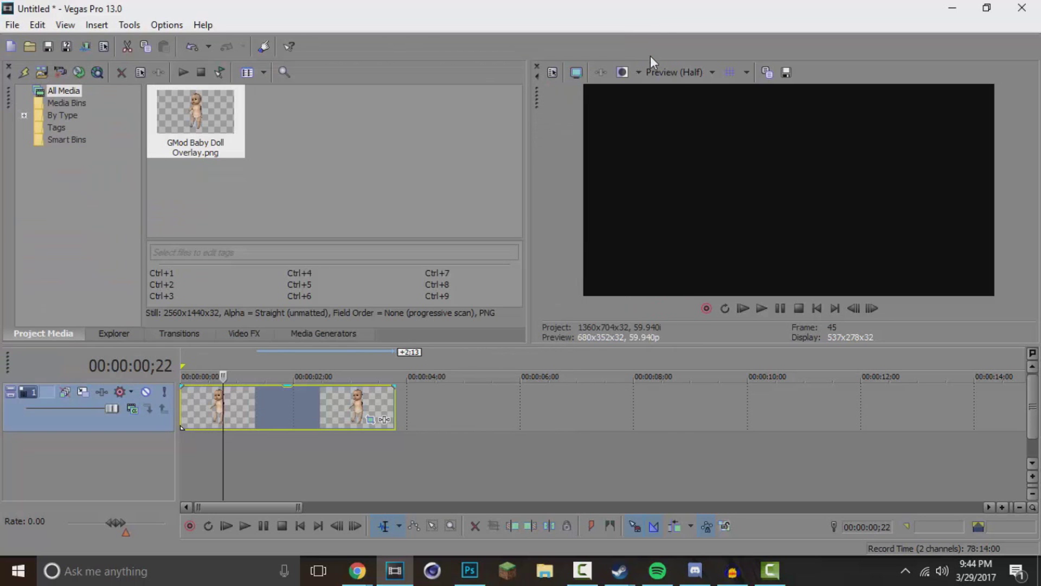
Check the doll clip at its start, end and middle, and return the playhead to its start.
{"action": "left_click", "coordinate": [182, 405]}
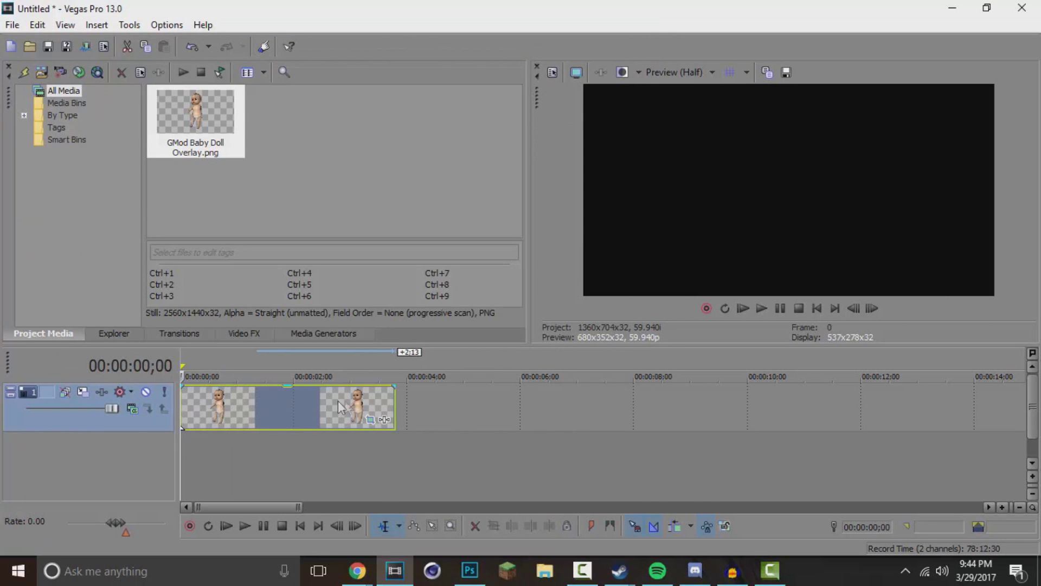
{"action": "left_click", "coordinate": [396, 397]}
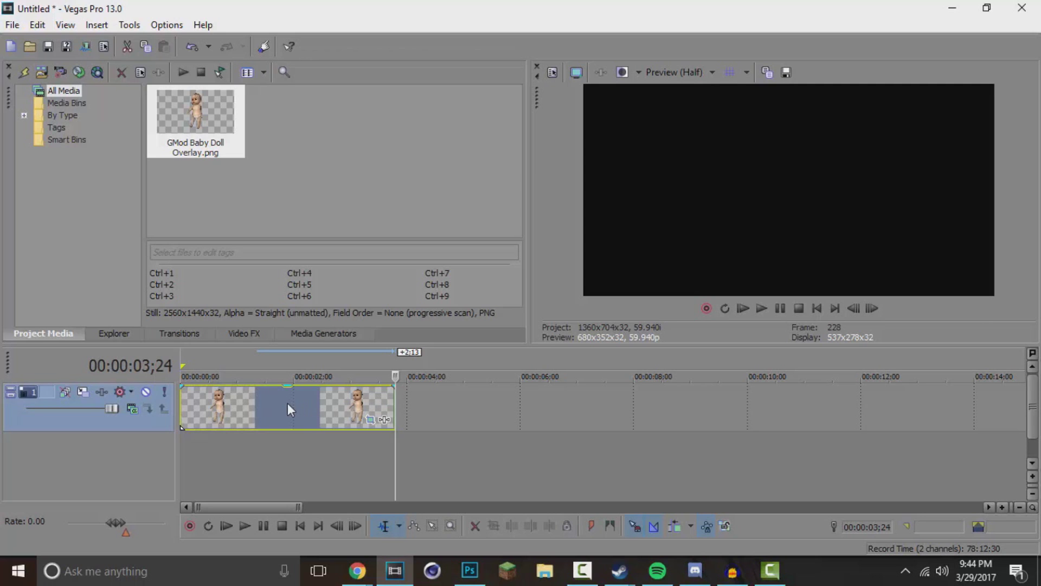
{"action": "left_click", "coordinate": [287, 403]}
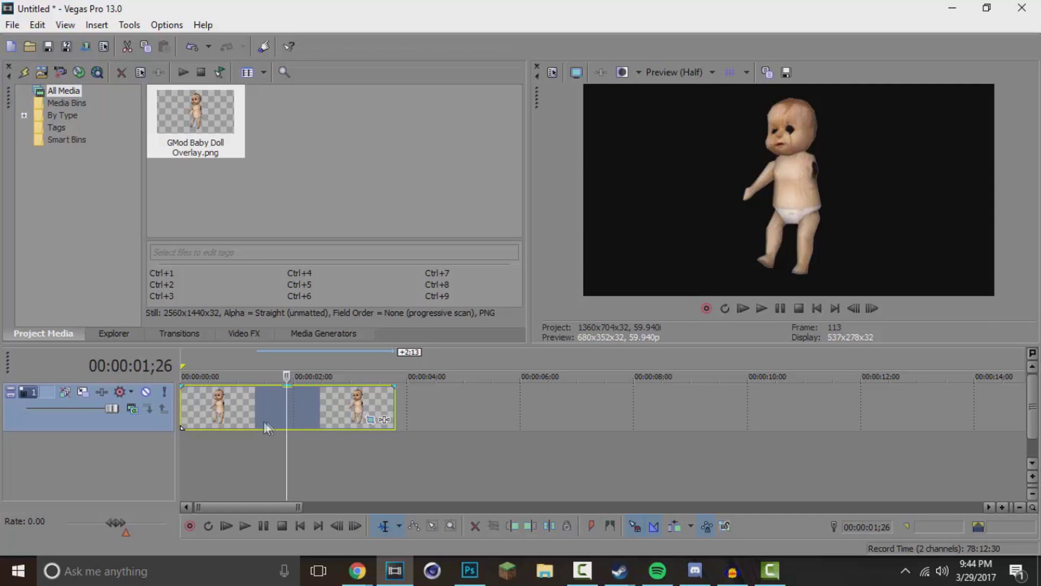
{"action": "left_click", "coordinate": [183, 404]}
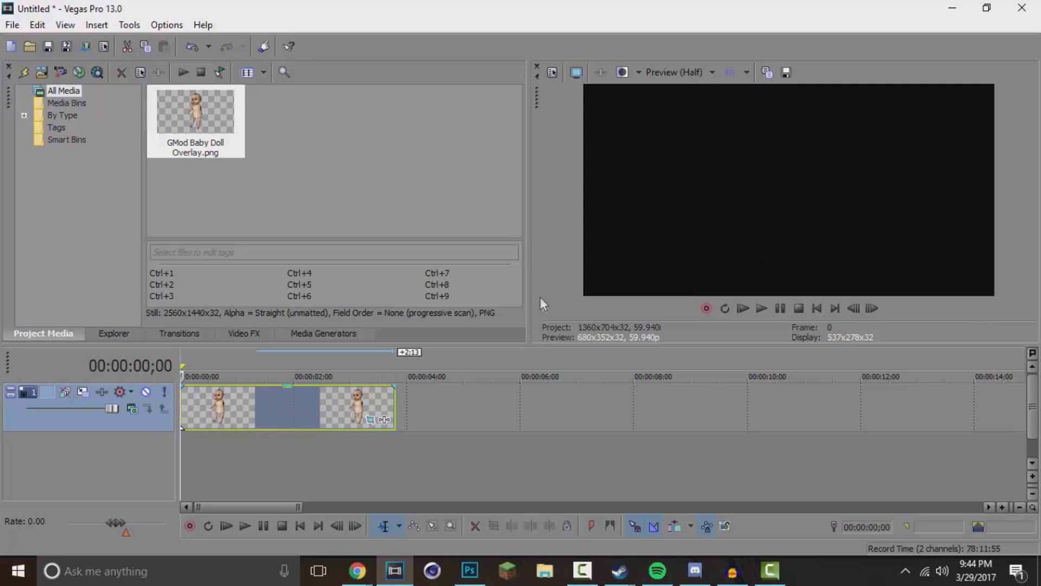